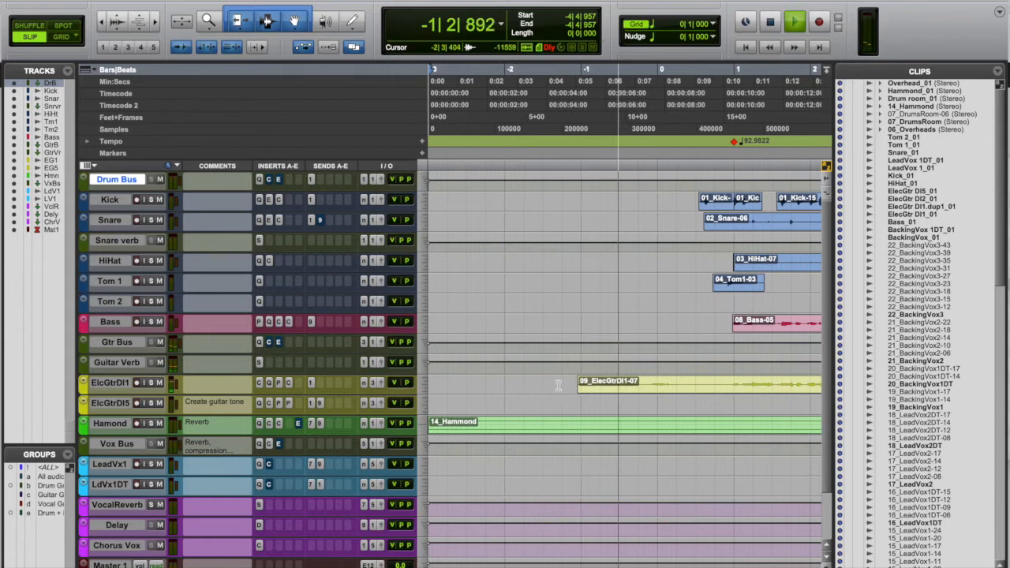
Place the edit cursor just before the opening ElcGtrDI1 clip, at about -2|4|466, and audition the song's start from there.
left_click(571, 379)
key("space")
key("space")
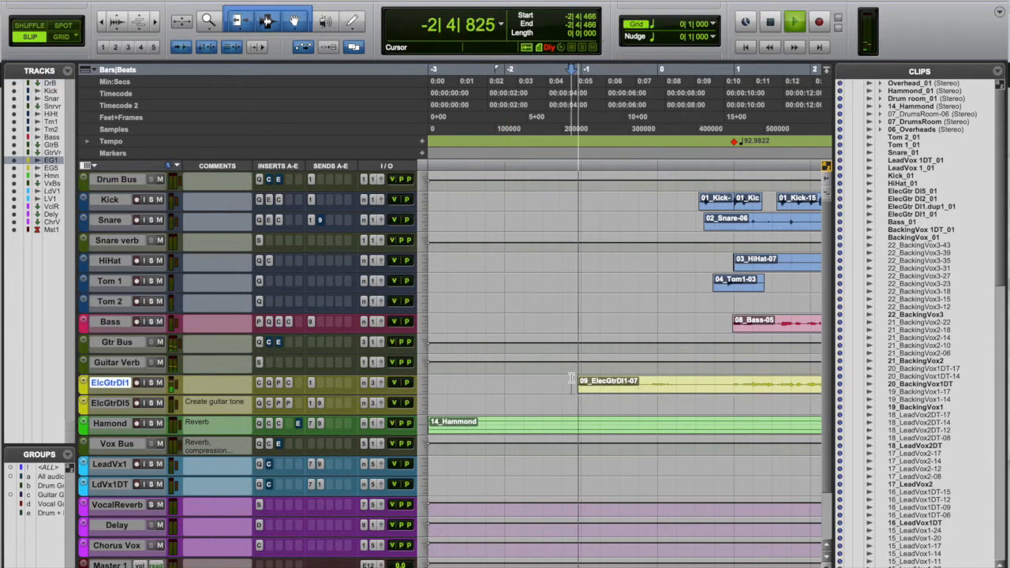
key("space")
key("space")
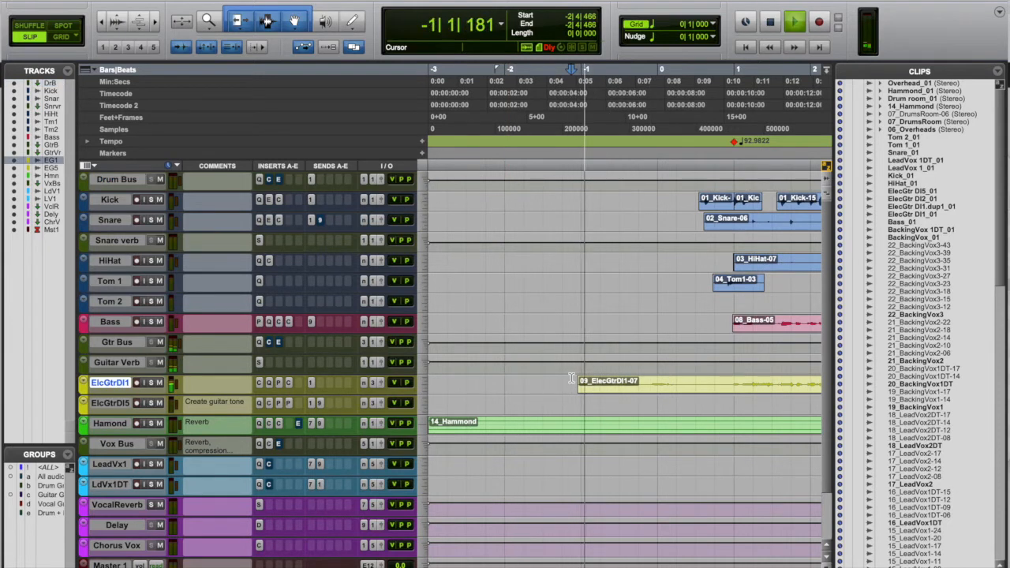
key("space")
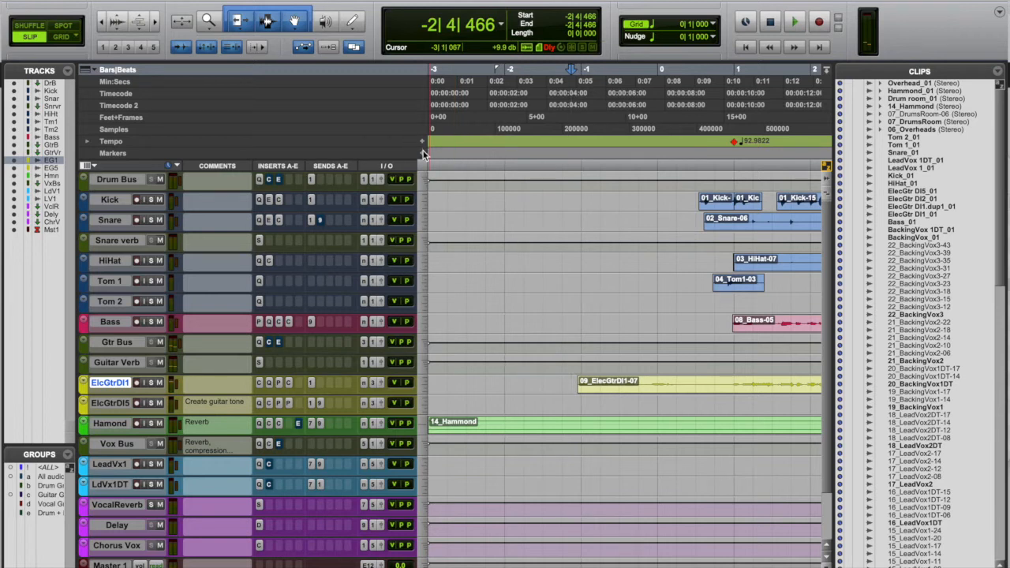
Add a marker named Start at the cursor position just before the first guitar clip.
left_click(423, 151)
type("Start")
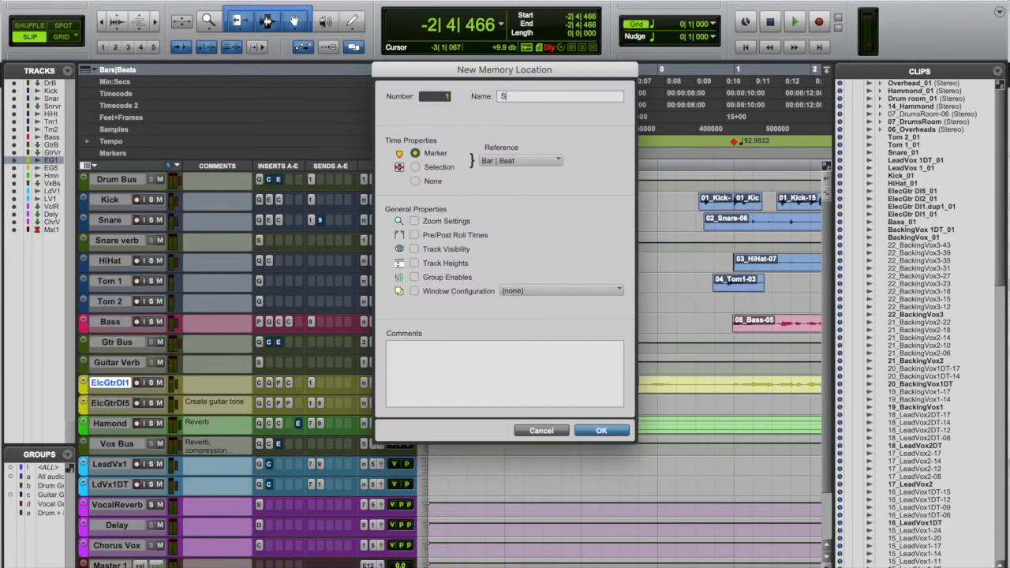
left_click(602, 430)
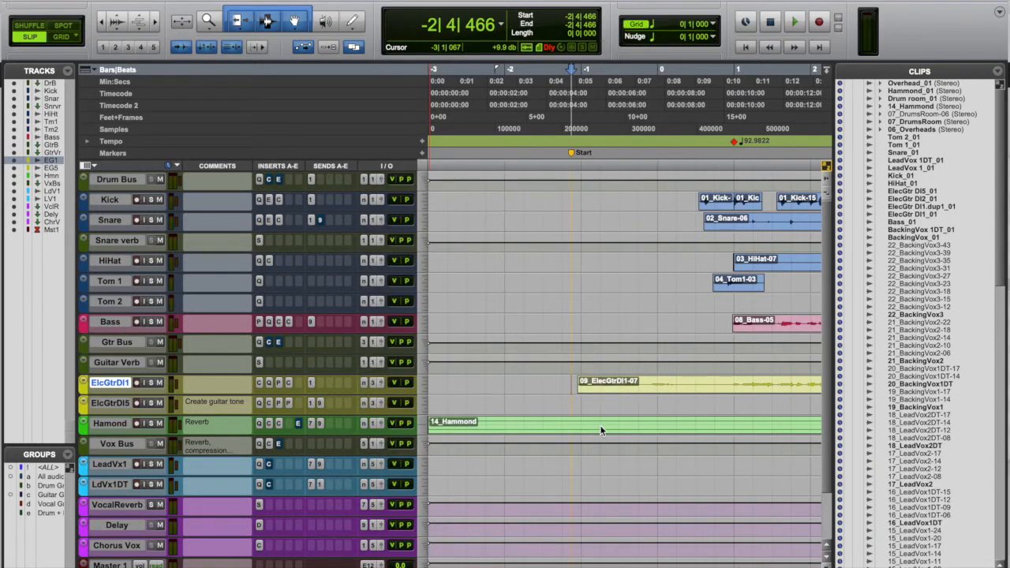
Play the song's ending from about bar 80 and place the cursor just after the last clips, at about 83|4|039.
key("r")
key("r")
key("r")
key("r")
key("r")
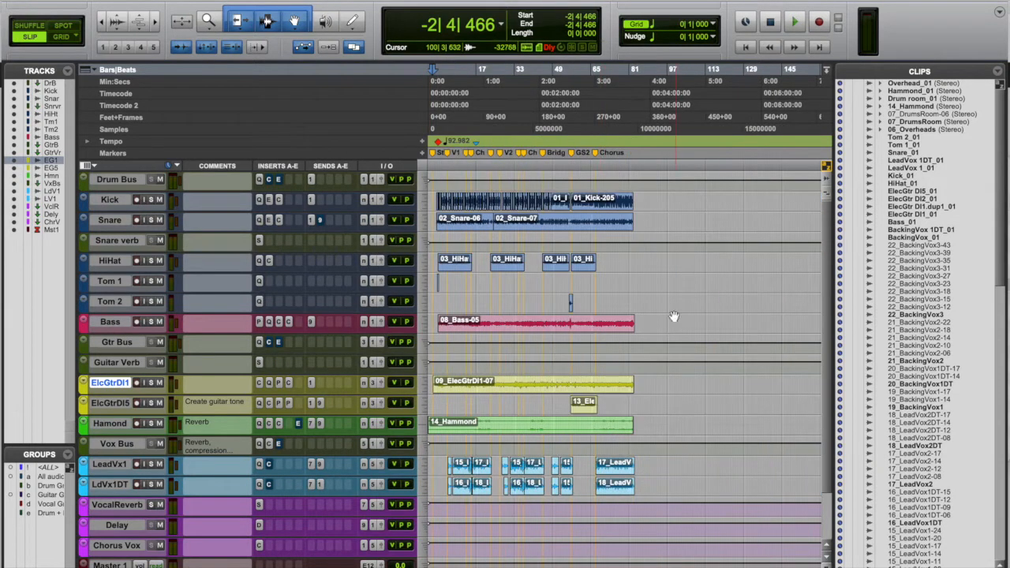
left_click(627, 156)
key("t")
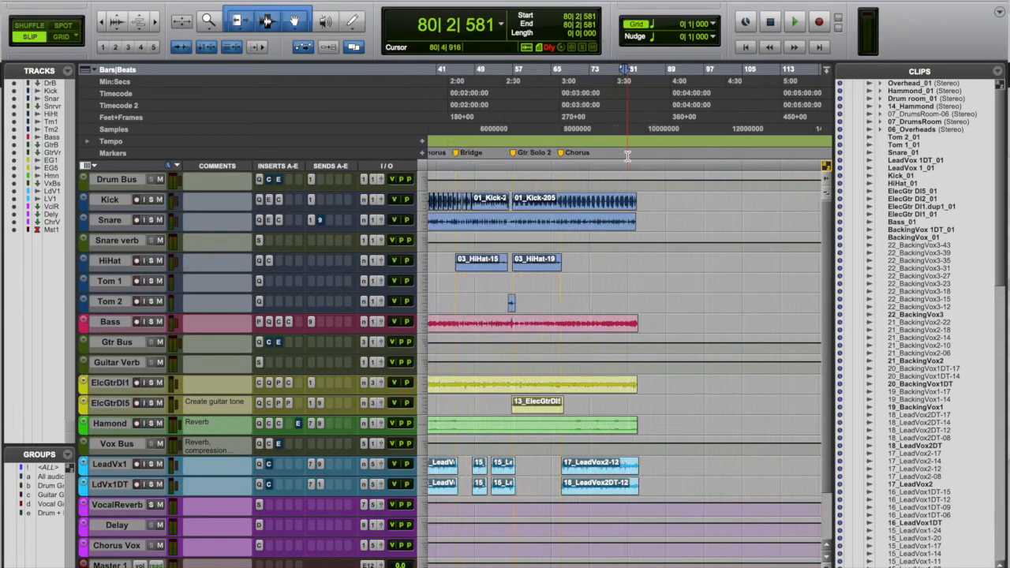
key("t")
key("t")
key("t")
key("space")
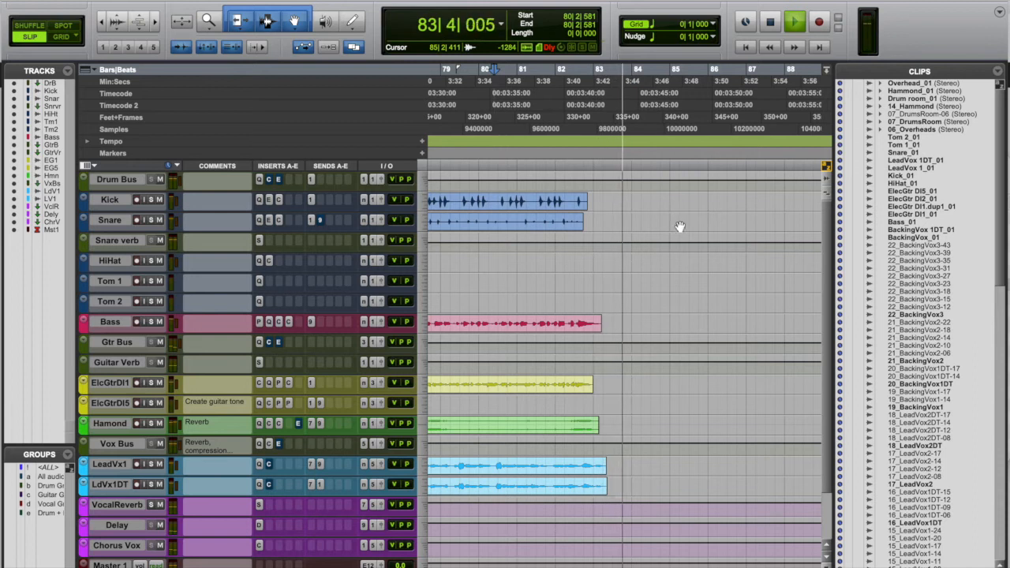
key("space")
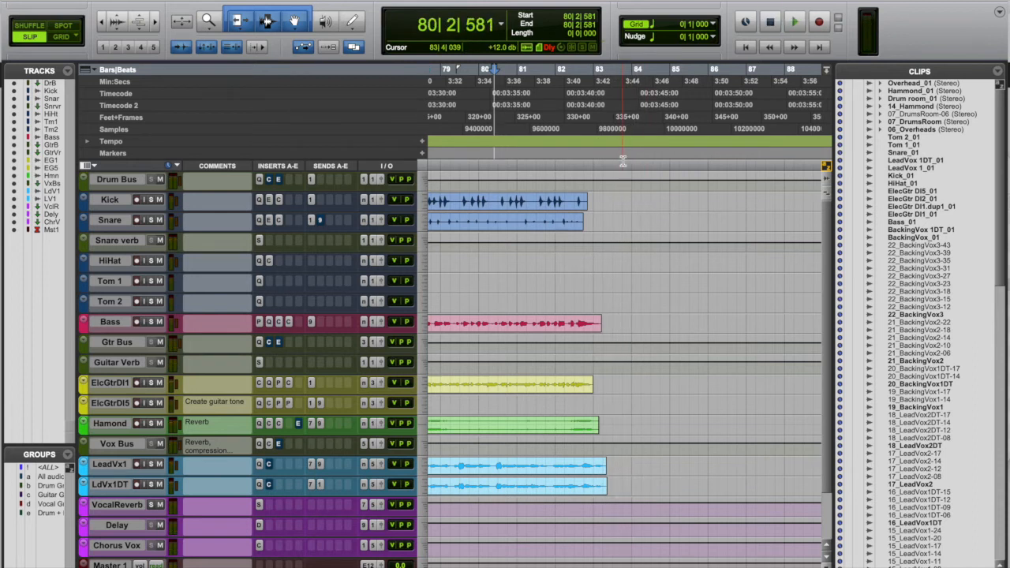
left_click(622, 172)
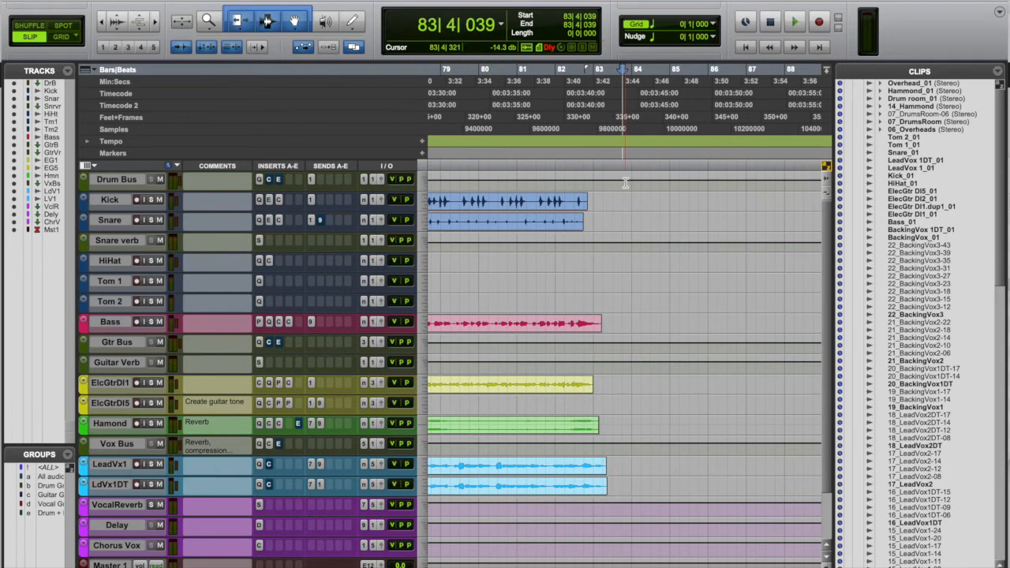
Create a fade-out in the Master 1 volume automation from about 83|3|153 down to silence at about 84|3|471.
scroll(625, 183, "down", 3)
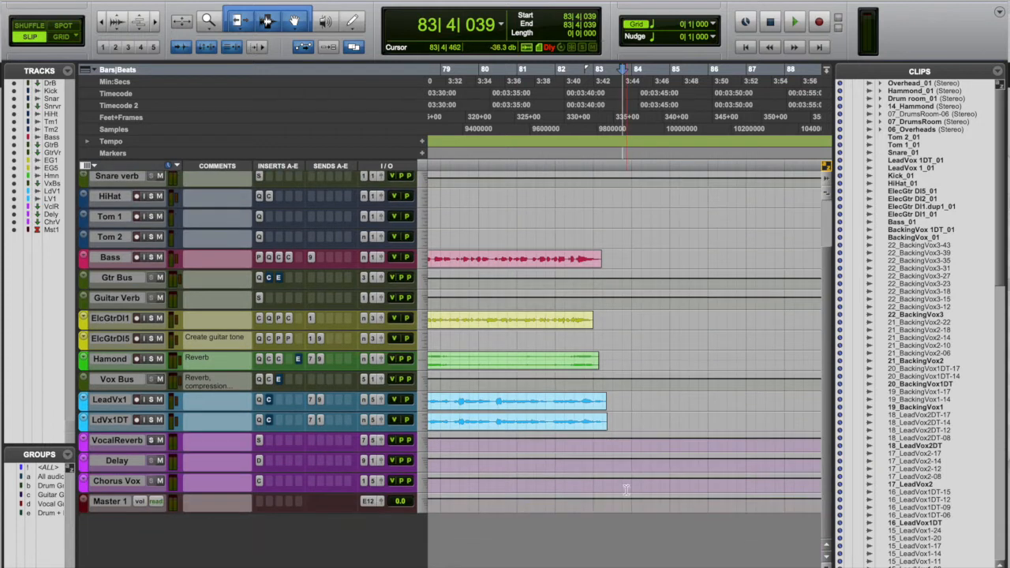
left_click_drag(615, 500, 638, 517)
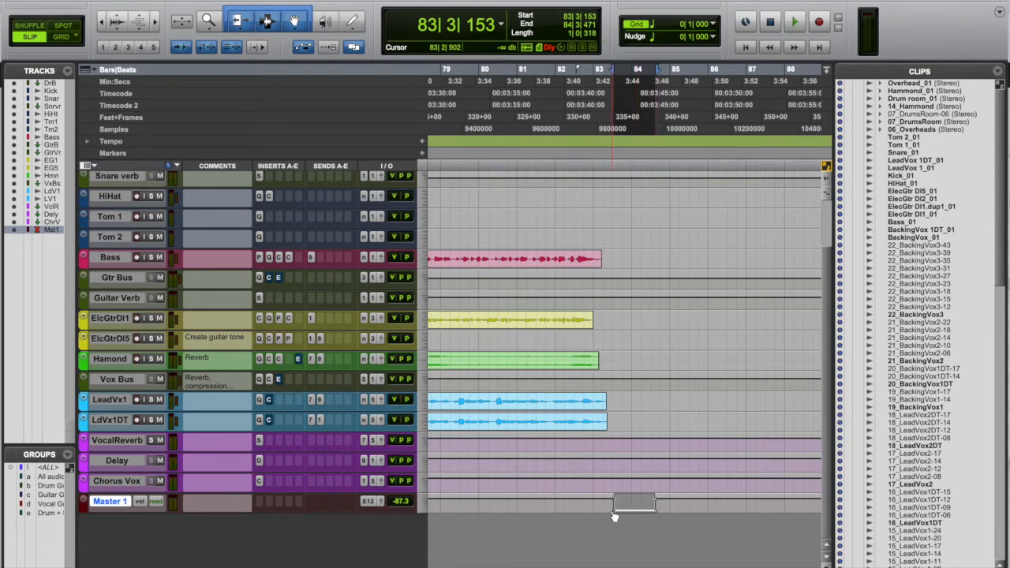
left_click(615, 512, "alt")
left_click(656, 503, "alt")
Add a marker named End just after the master fade-out, at about 84|3|824.
left_click(661, 510)
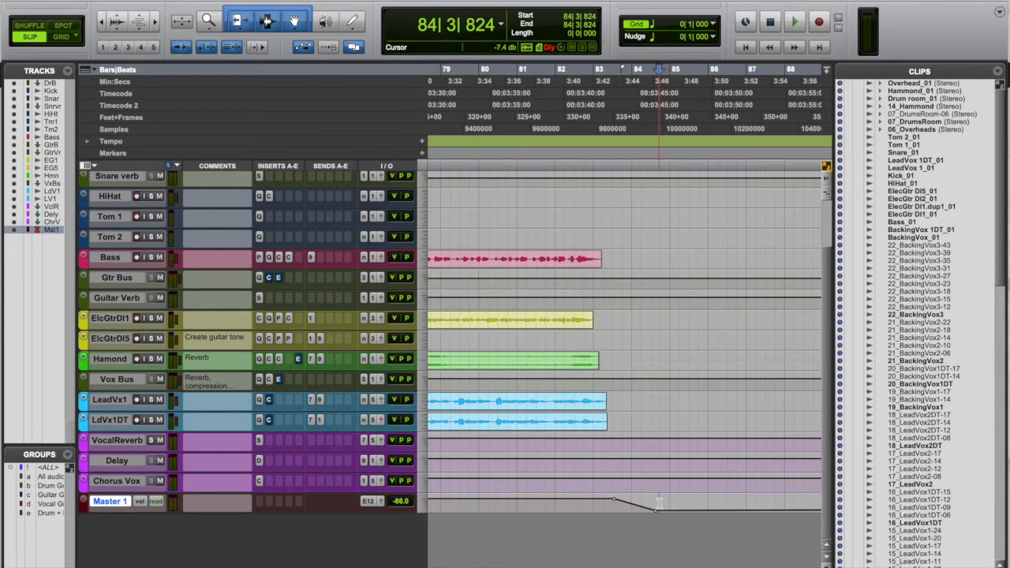
left_click(423, 153)
type("End")
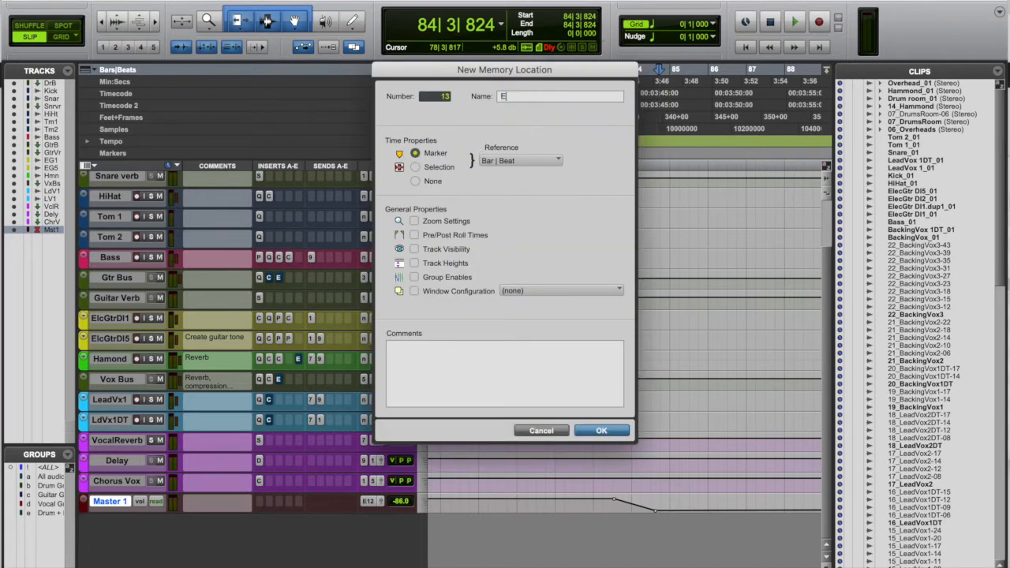
left_click(598, 434)
Extend the Master 1 selection from the End position back to the Start marker and check both ends.
key("r")
key("r")
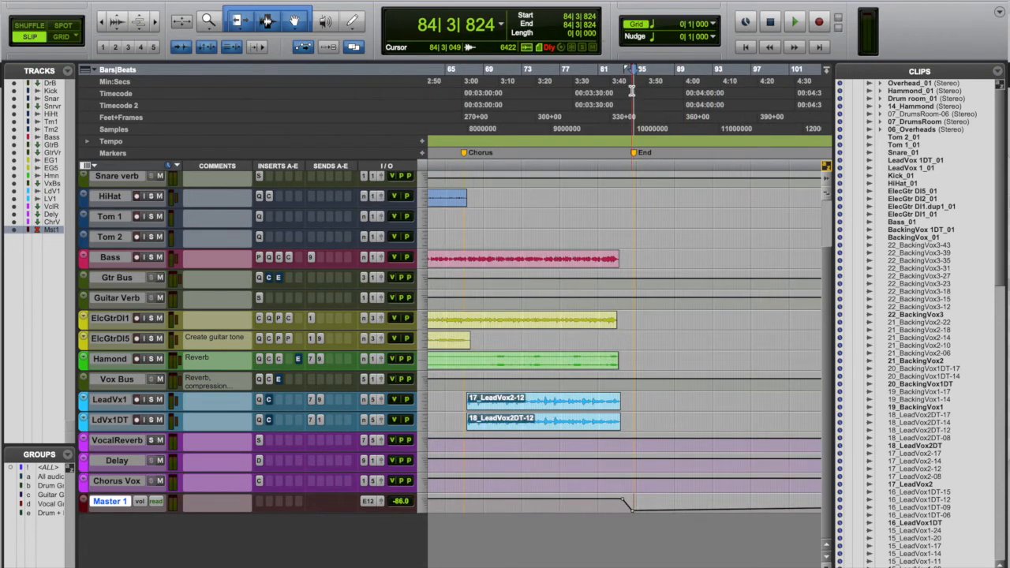
key("Home")
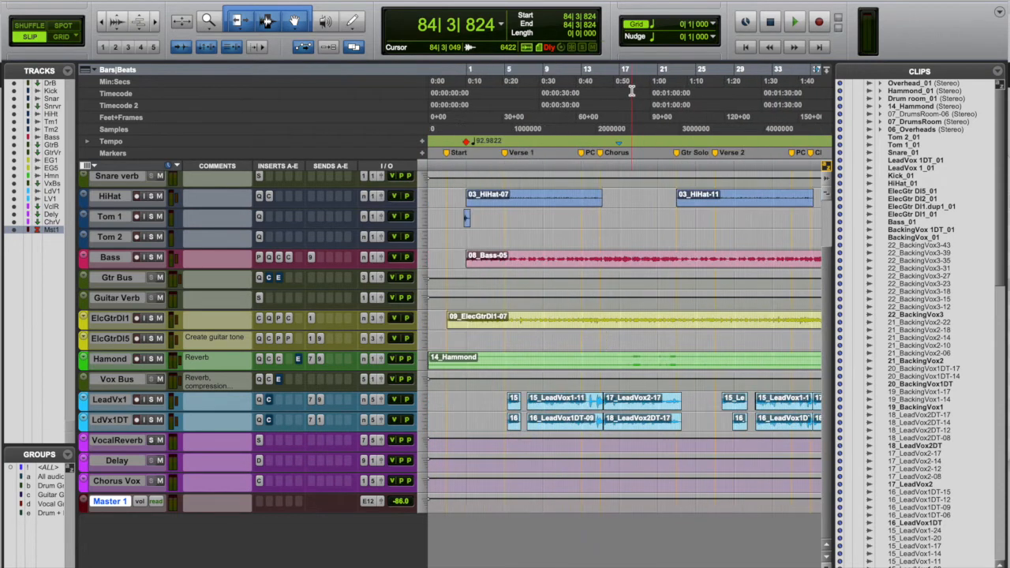
left_click(448, 155, "shift")
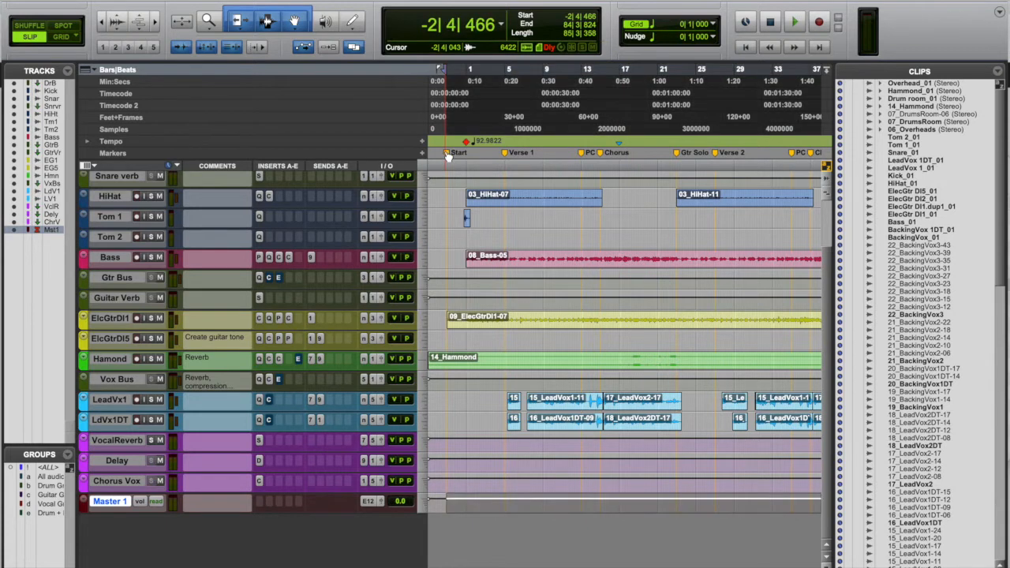
scroll(447, 156, "right", 15)
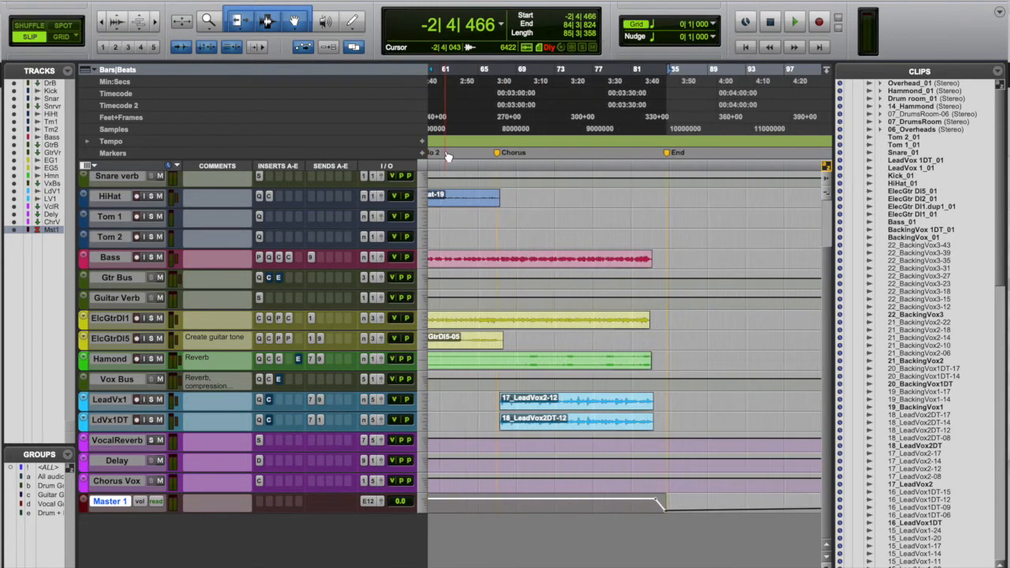
scroll(448, 156, "left", 15)
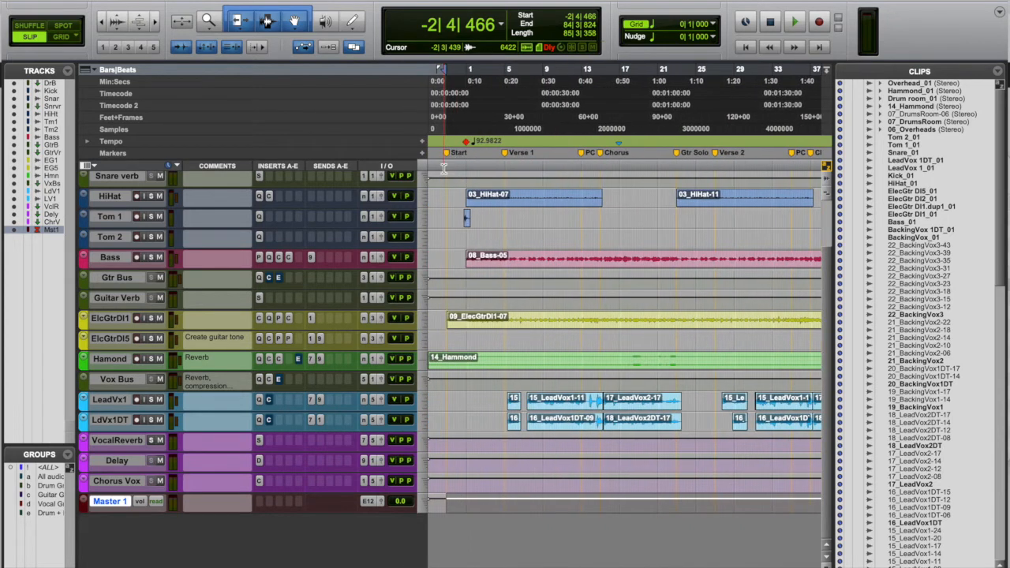
Store the full-song selection as a memory location of type Selection named Bounce.
left_click(423, 154)
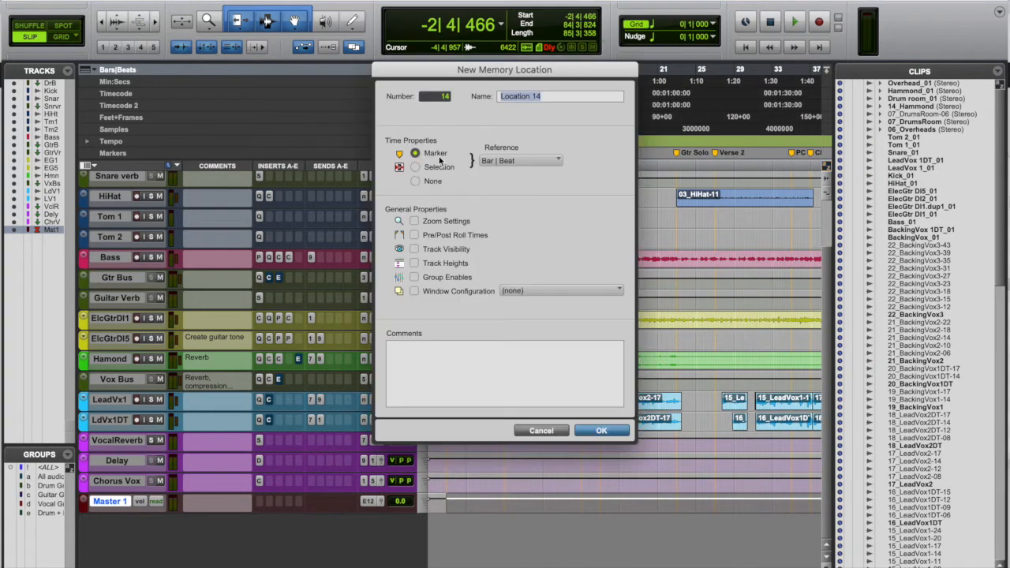
left_click(416, 168)
type("Bounce")
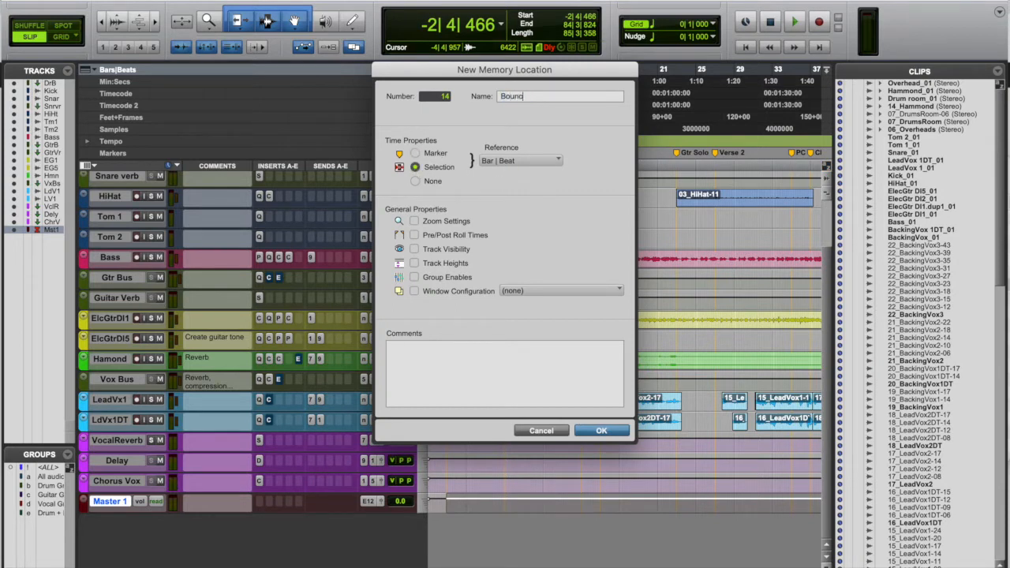
left_click(604, 431)
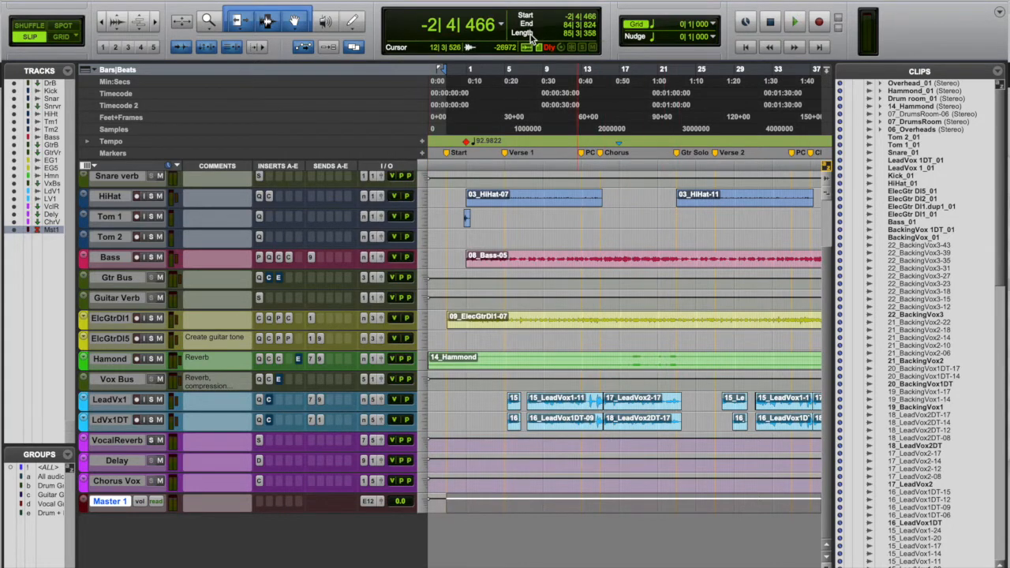
Show the Memory Locations window, select the first HiHat clip instead, and recall the Bounce location to restore the full-song selection.
left_click(461, 0)
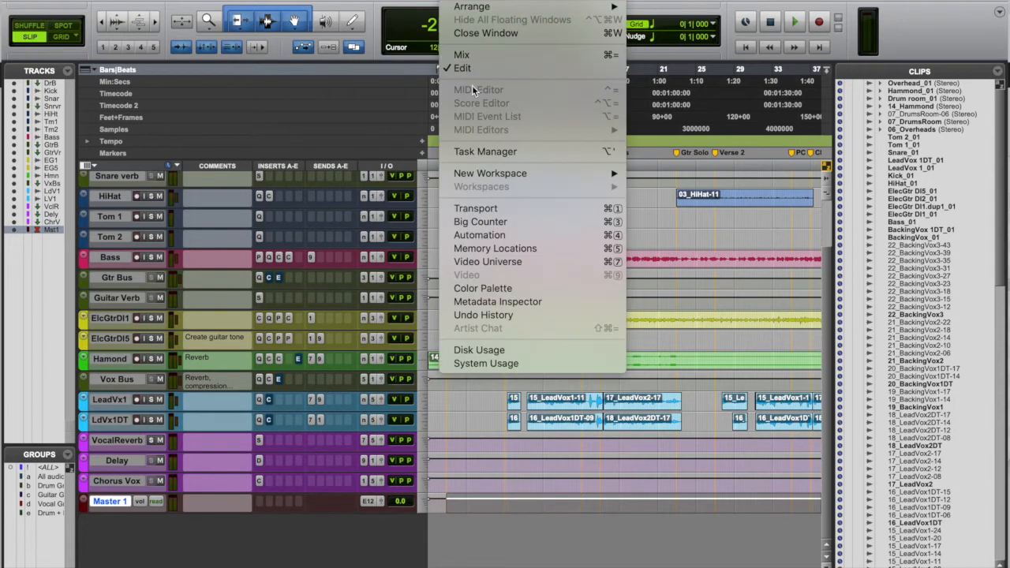
left_click(478, 248)
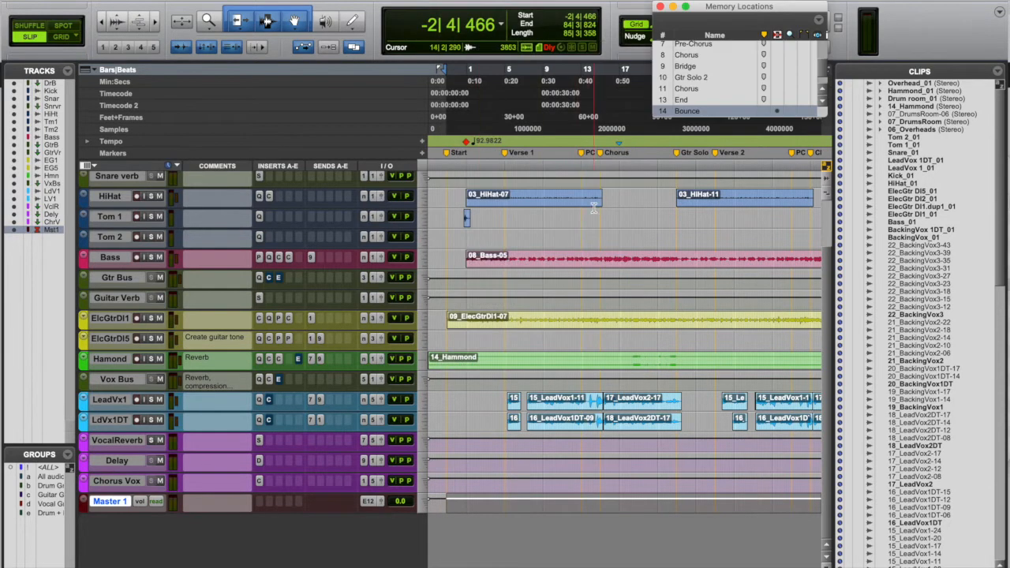
left_click(643, 179)
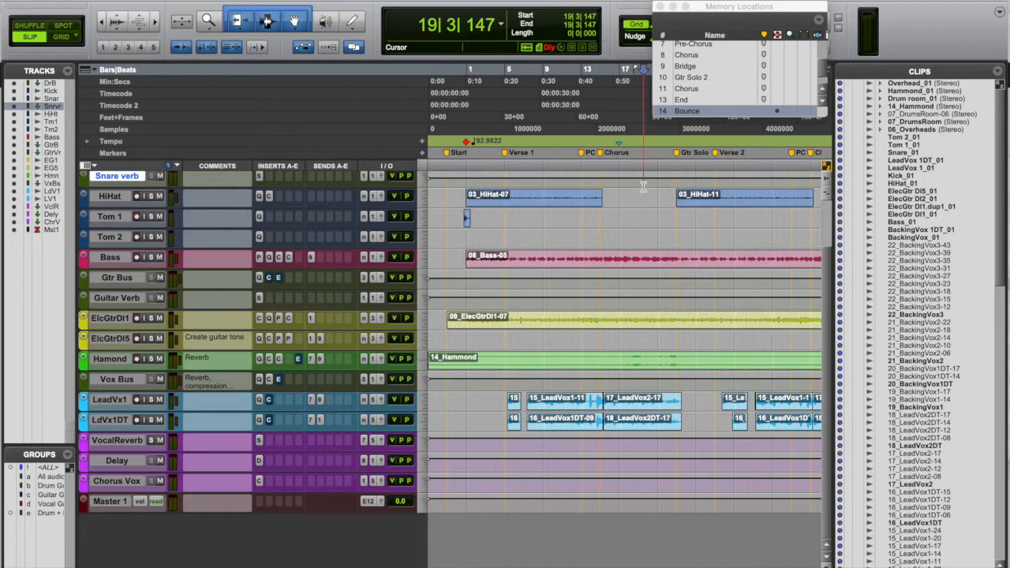
left_click(540, 207)
left_click(539, 203)
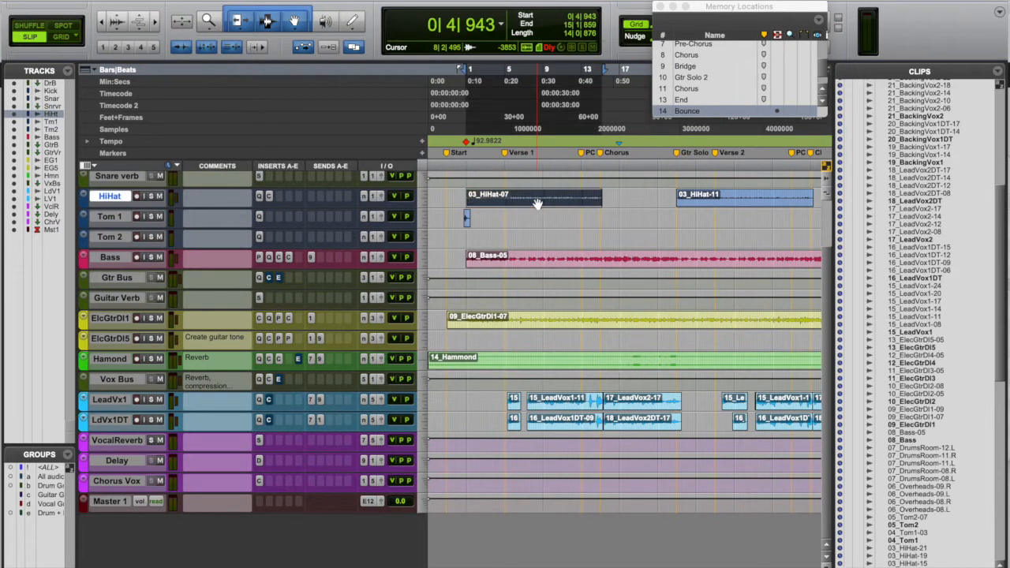
left_click(686, 111)
Move the Memory Locations window out of the way and inspect where the recalled selection ends relative to the End marker.
left_click_drag(734, 9, 276, 104)
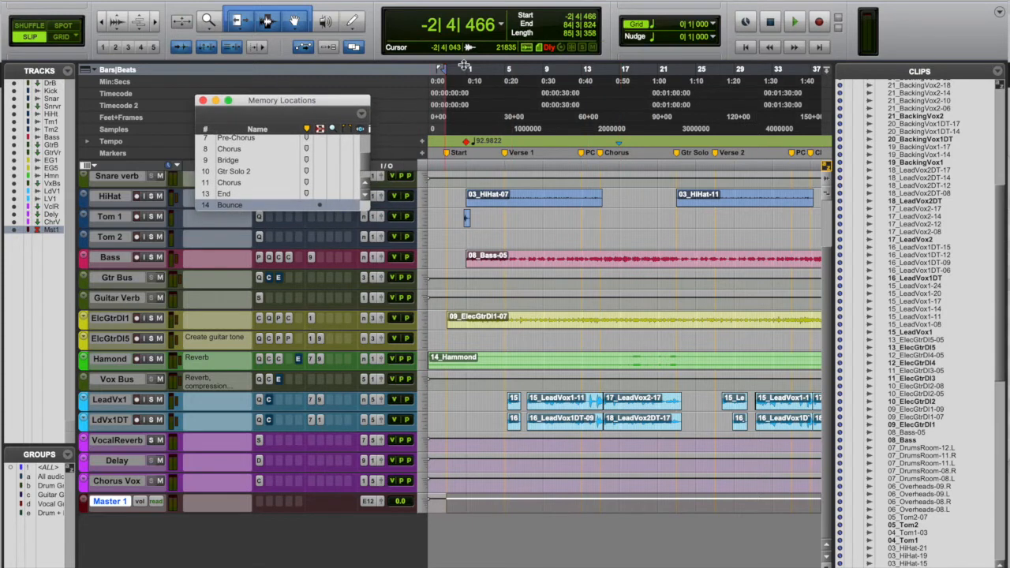
scroll(532, 173, "right", 10)
scroll(531, 173, "left", 2)
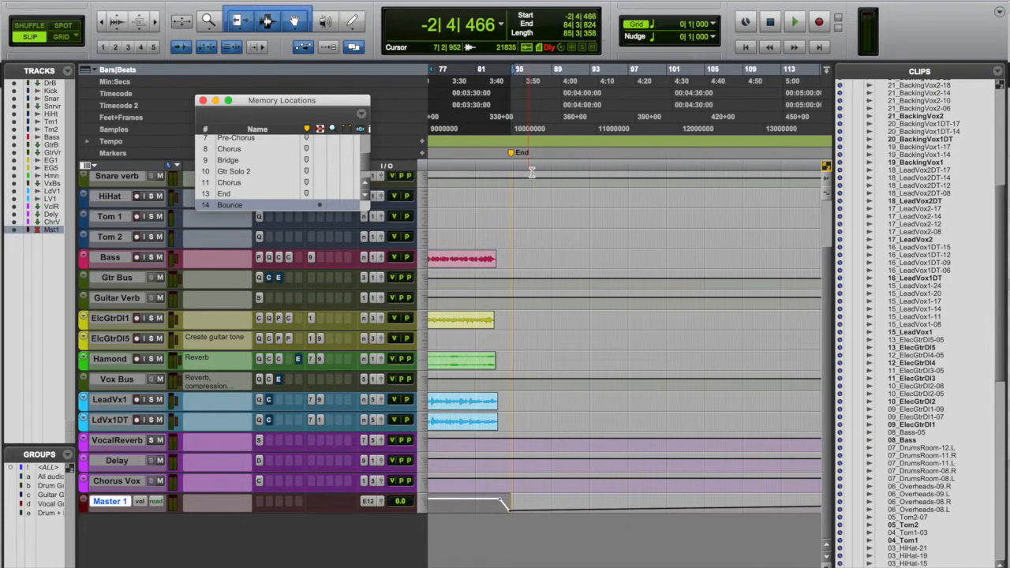
scroll(532, 173, "left", 1)
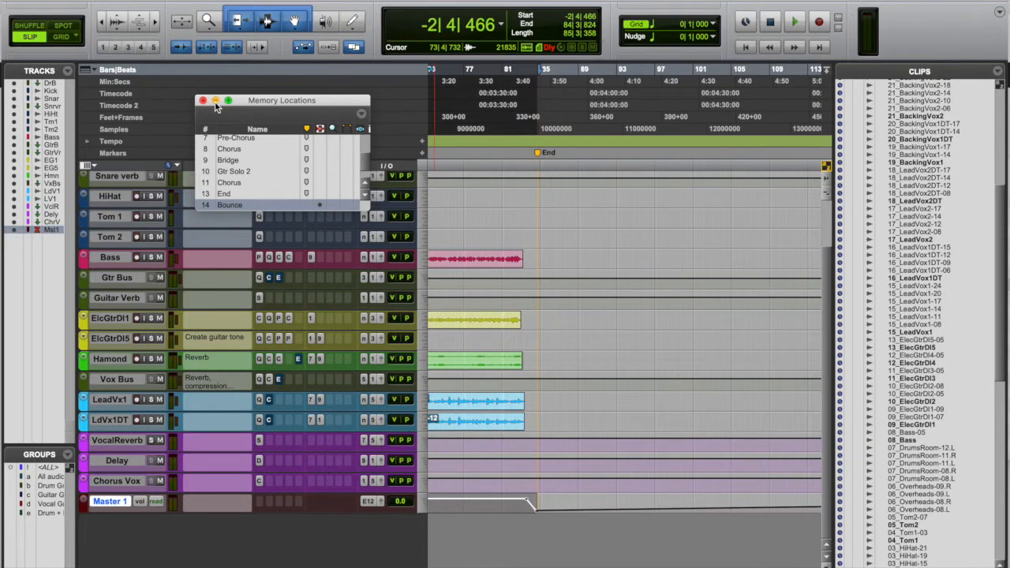
mouse_move(241, 100)
left_mouse_down()
mouse_move(620, 40)
mouse_move(677, 45)
left_mouse_up()
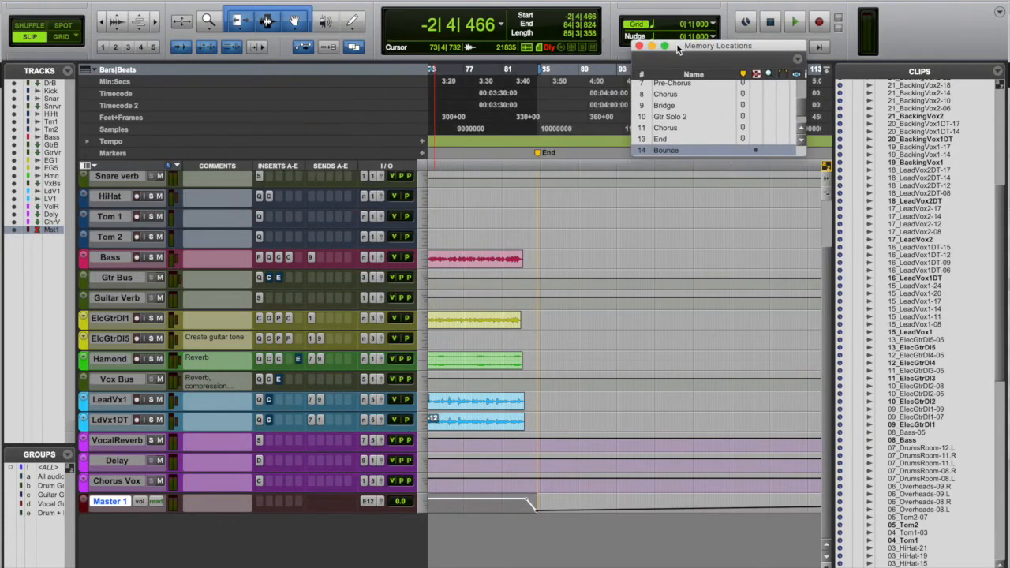
scroll(545, 182, "left", 1)
scroll(545, 181, "left", 2)
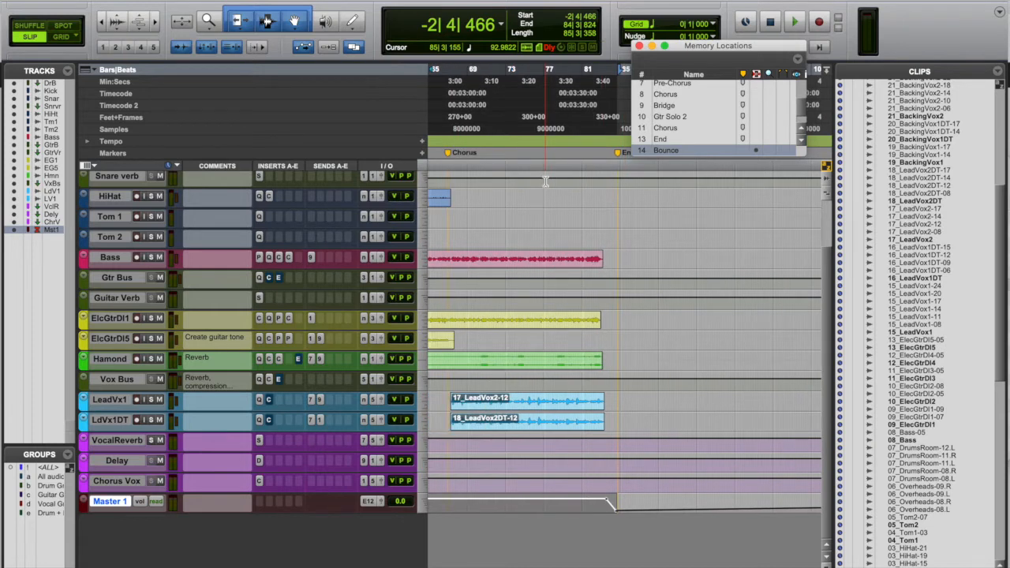
Open the Master 1 output fader window beside the tracks and play the selection to check its level meter.
left_click(381, 501)
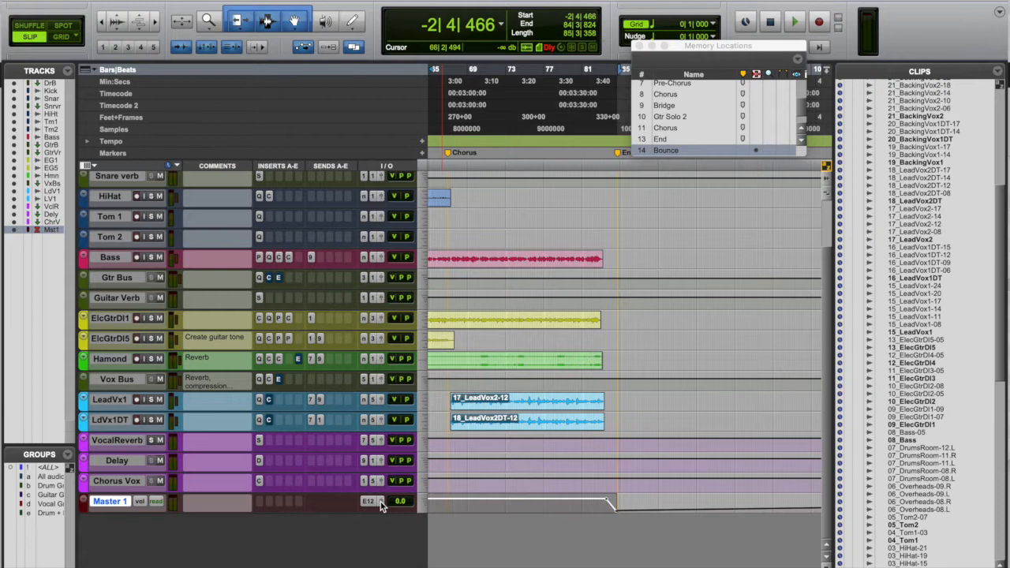
left_click_drag(40, 6, 469, 62)
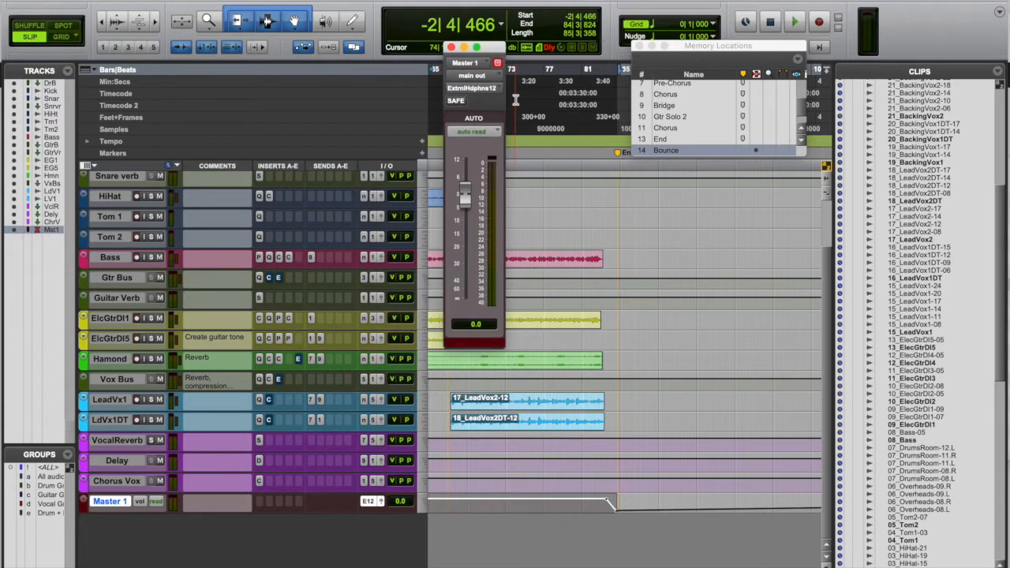
key("space")
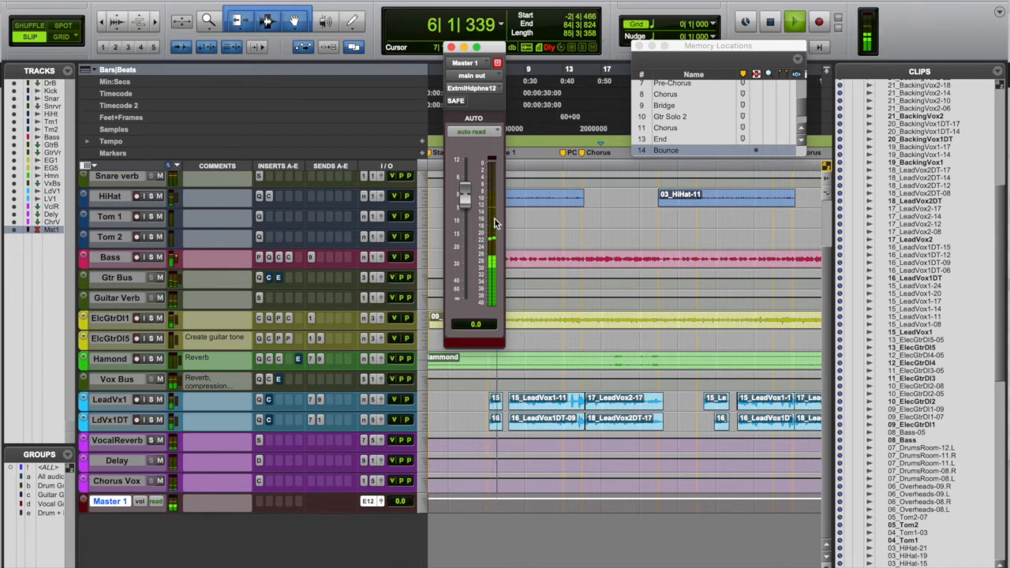
key("space")
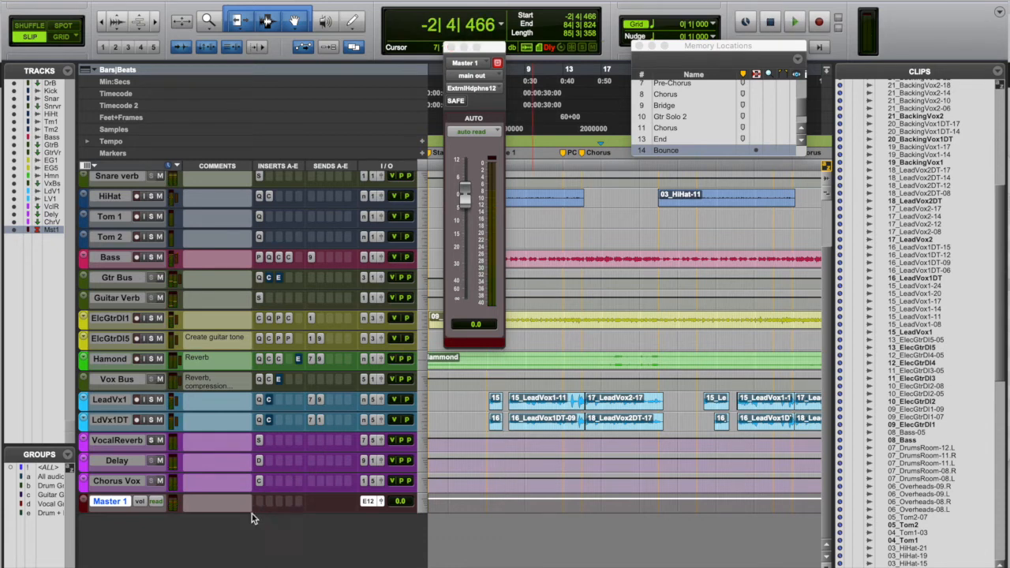
Increase the Master 1 track's height and insert a multichannel EQ3 7-Band plug-in in its first insert slot, moving the plug-in window up.
left_click_drag(279, 513, 278, 560)
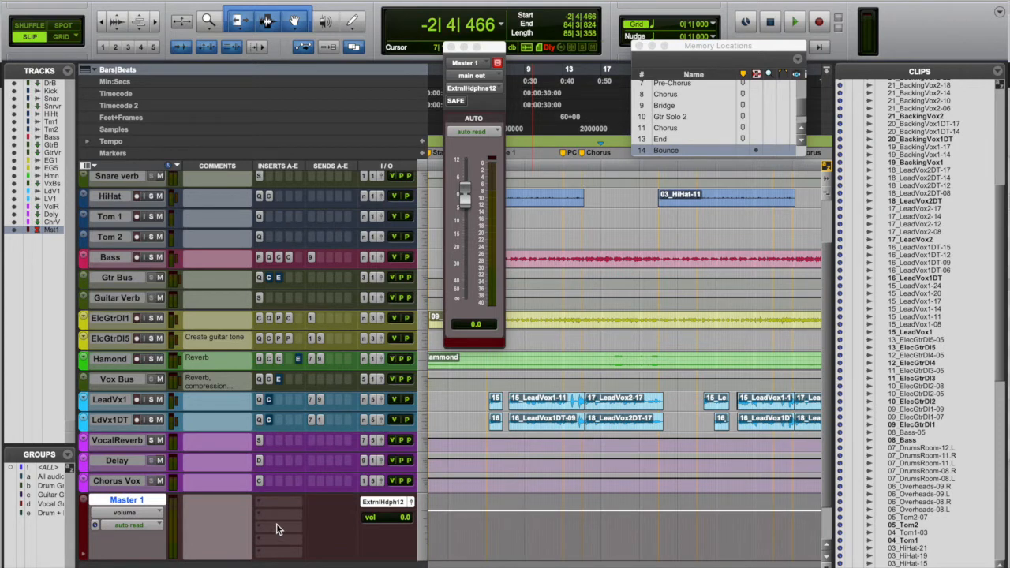
left_click(260, 506)
mouse_move(269, 502)
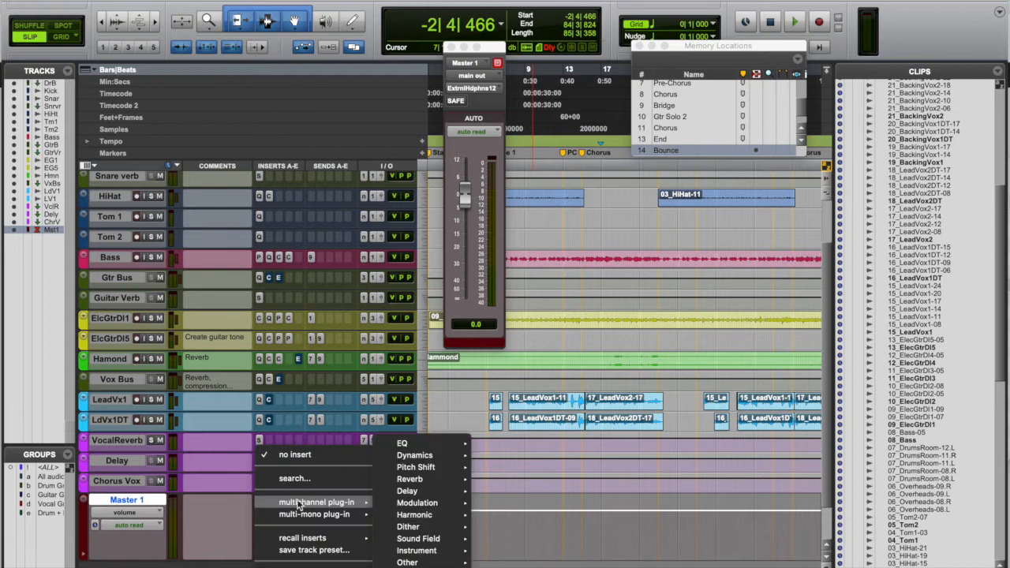
mouse_move(421, 445)
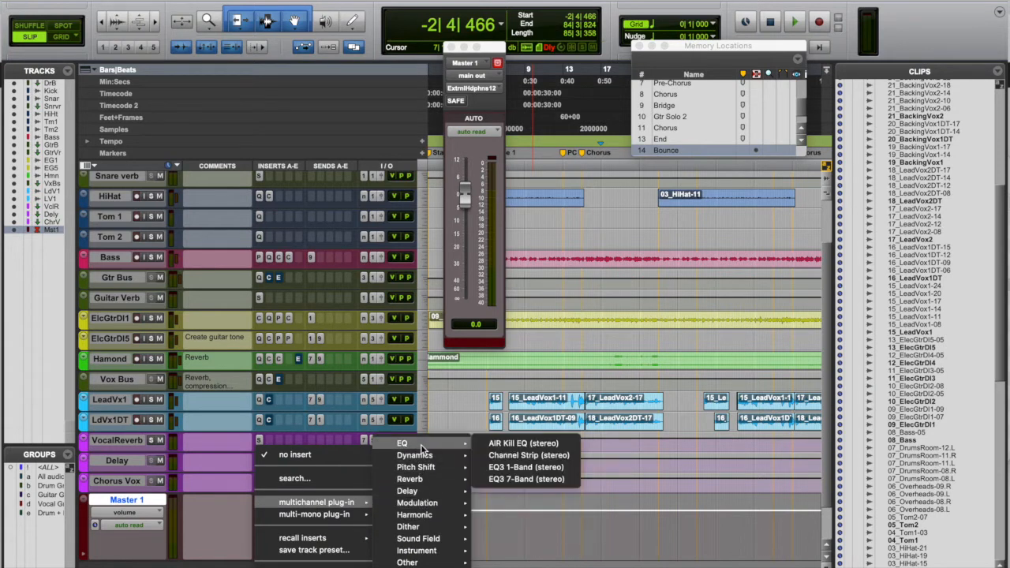
left_click(503, 479)
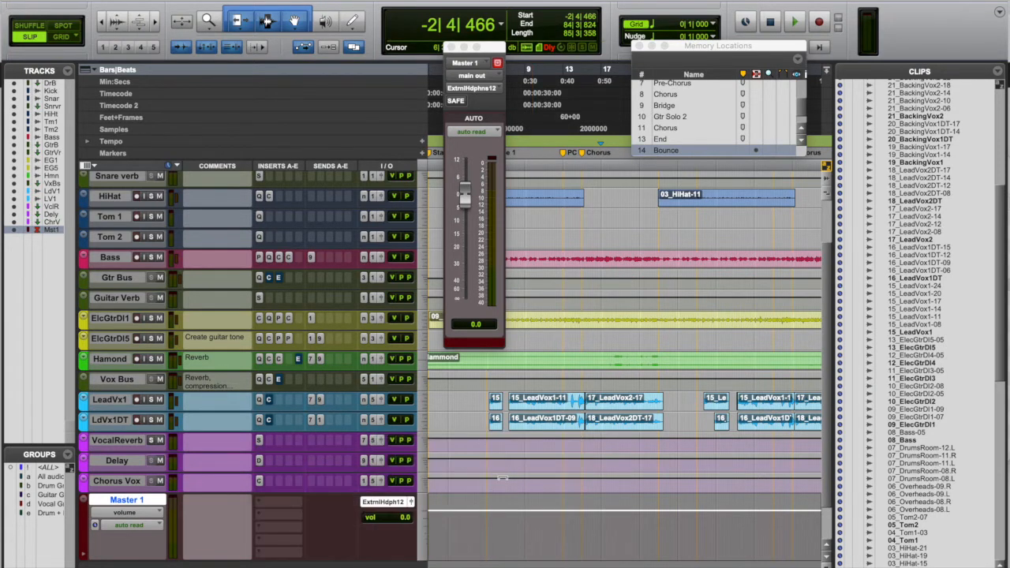
left_click_drag(569, 266, 435, 59)
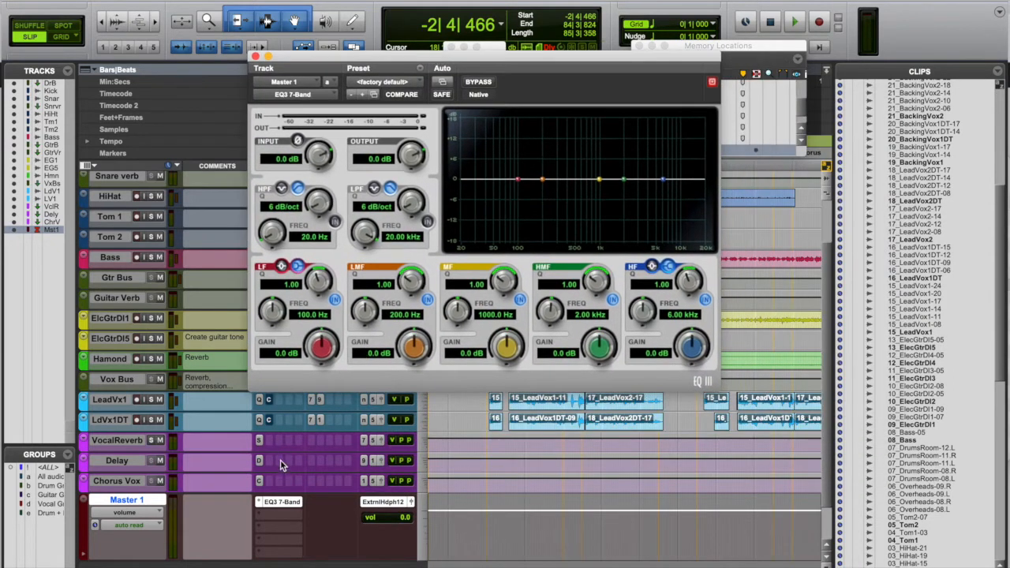
Insert the multichannel Dyn3 Compressor/Limiter in the second insert slot of Master 1.
left_click(263, 521)
mouse_move(270, 519)
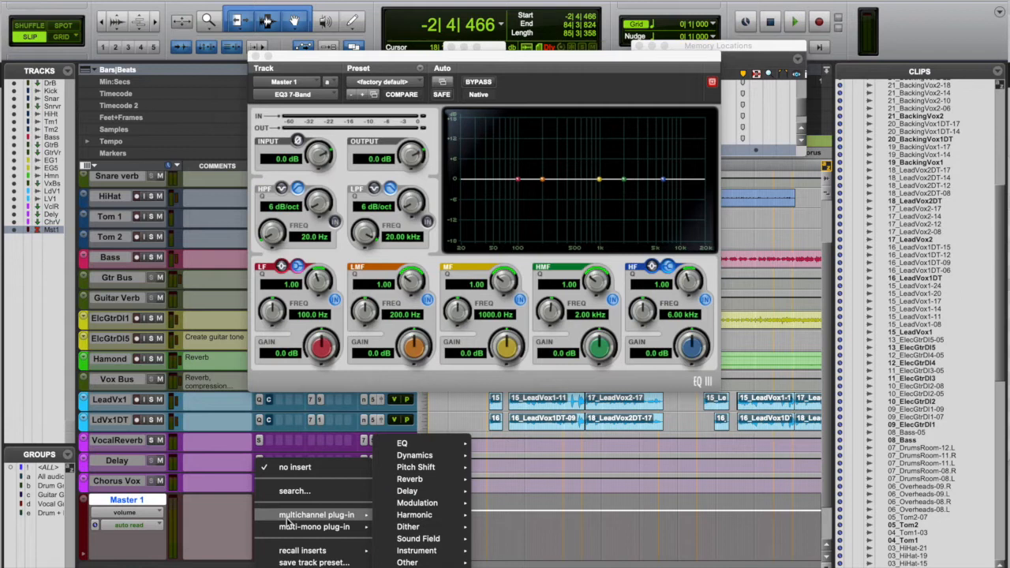
mouse_move(421, 458)
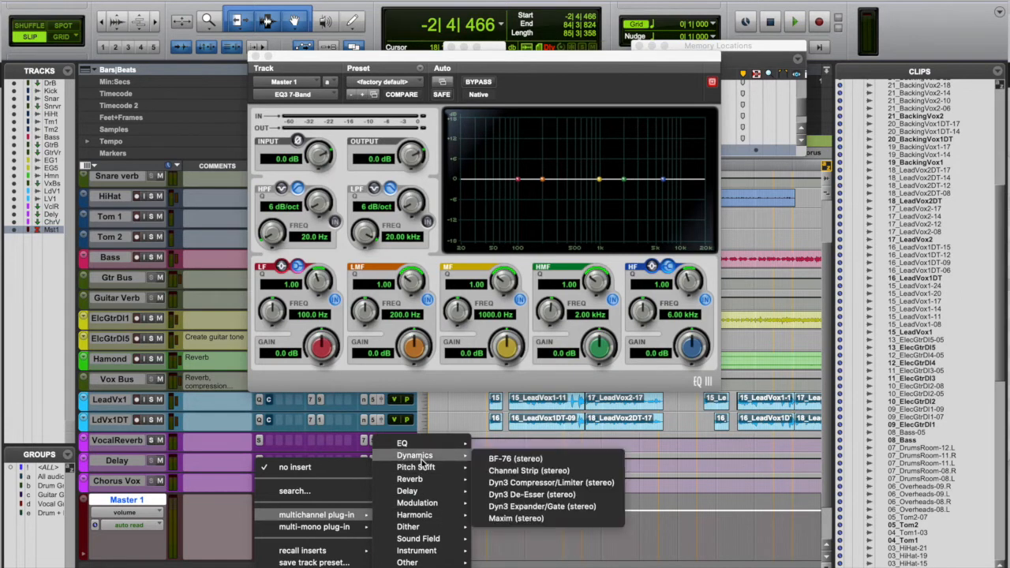
left_click(508, 482)
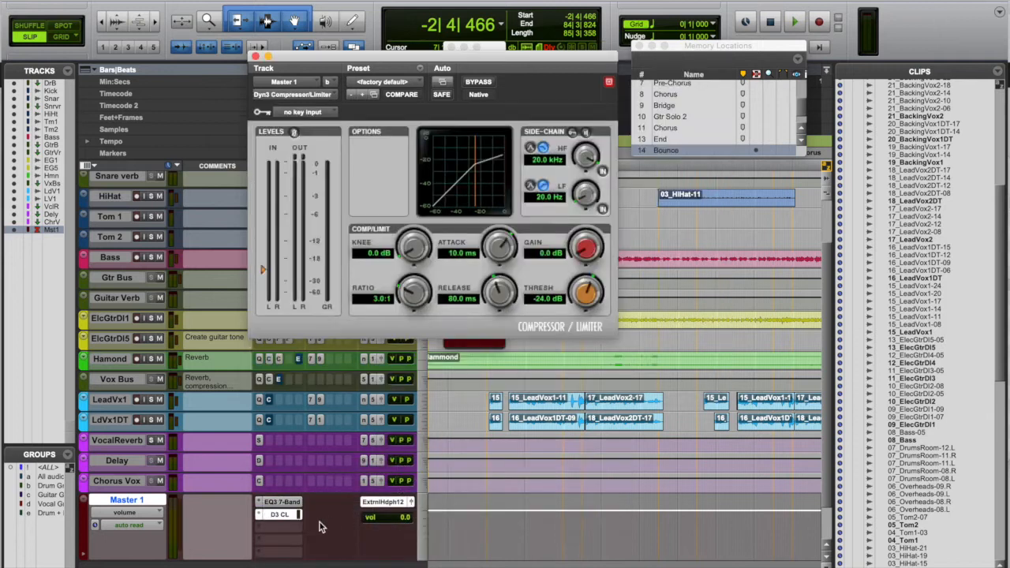
Insert the multichannel Maxim limiter in the third insert slot of Master 1.
left_click(262, 534)
mouse_move(316, 527)
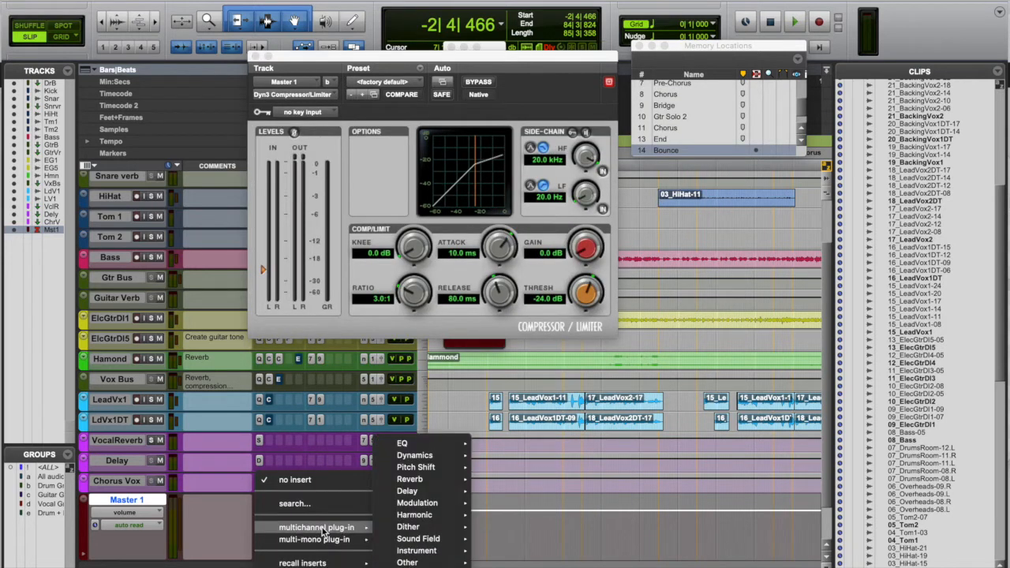
mouse_move(427, 457)
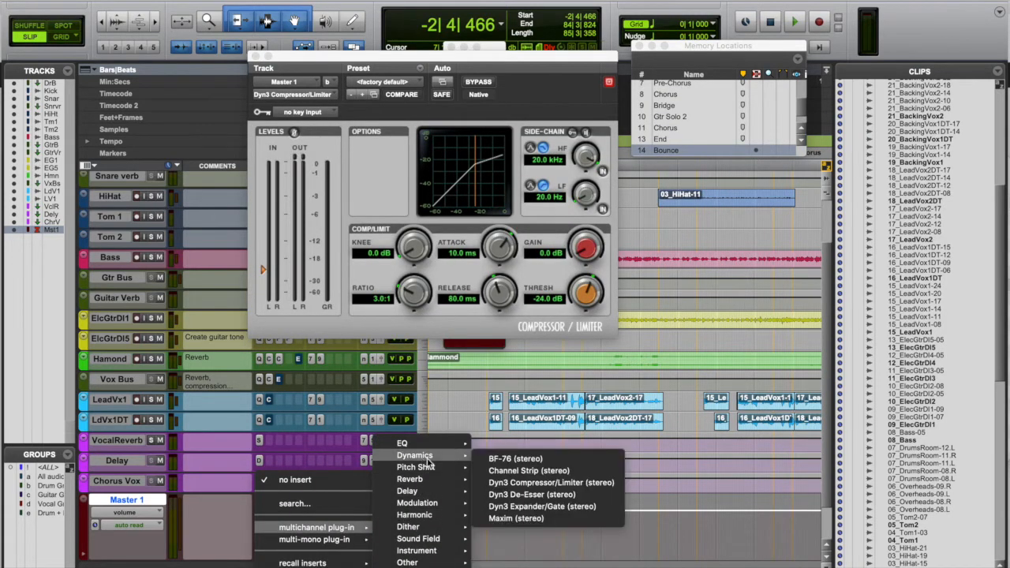
left_click(511, 518)
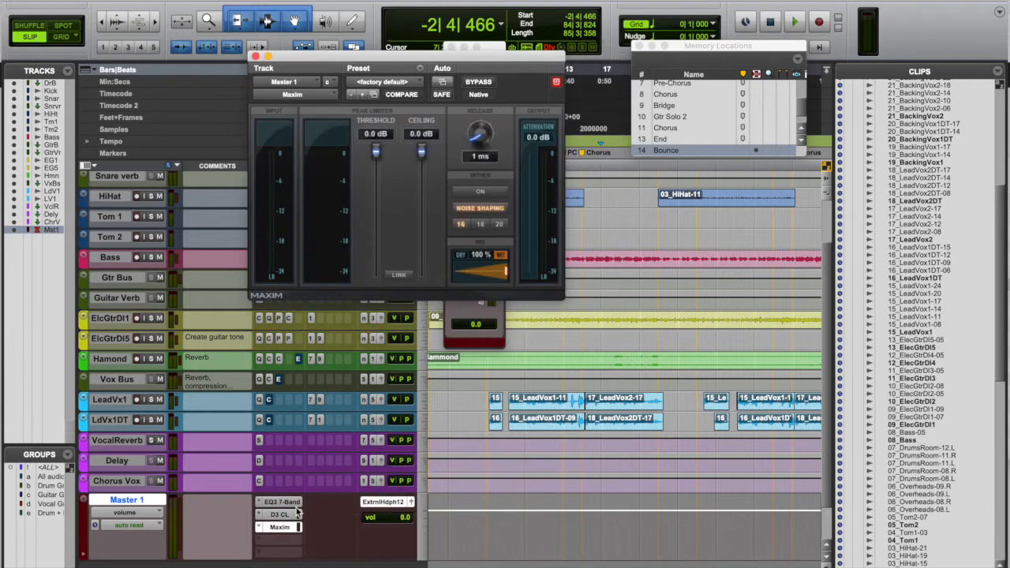
Cut the master EQ's LF band by 12.0 dB at 43.4 Hz and compare it with bypass during playback from around bar 8.
left_click(282, 502)
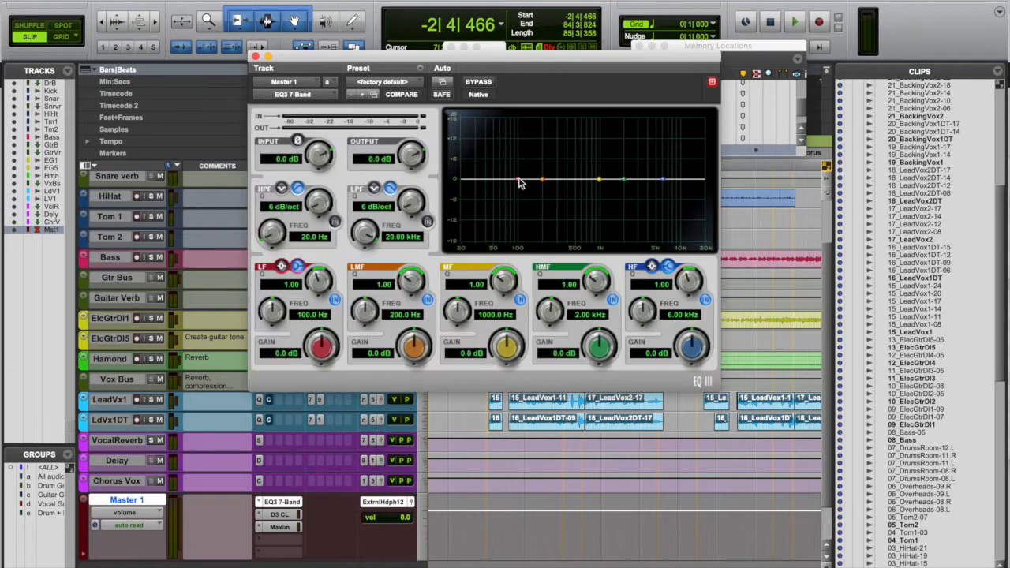
left_click_drag(508, 186, 488, 234)
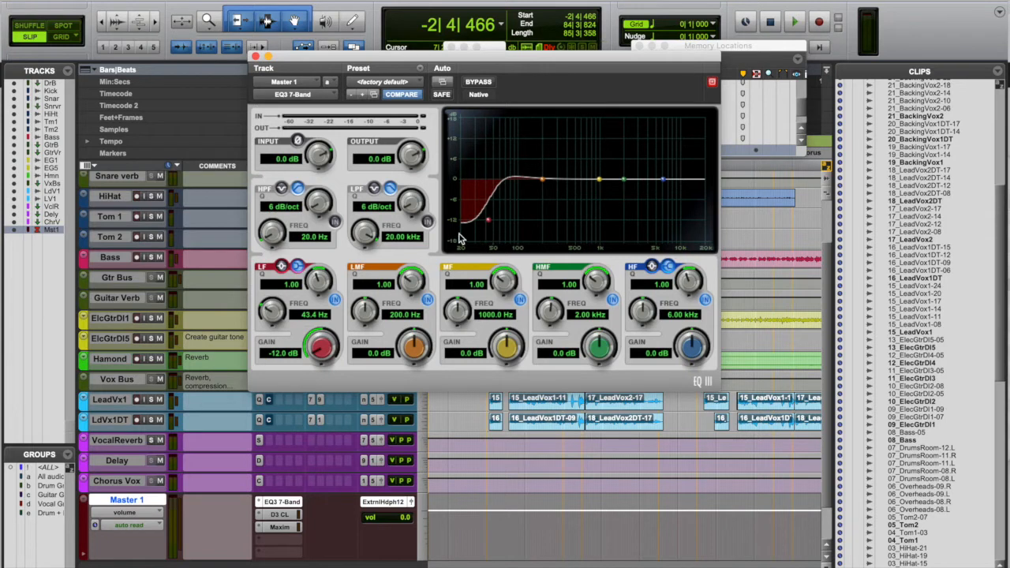
left_click(524, 442)
key("space")
left_click(478, 82)
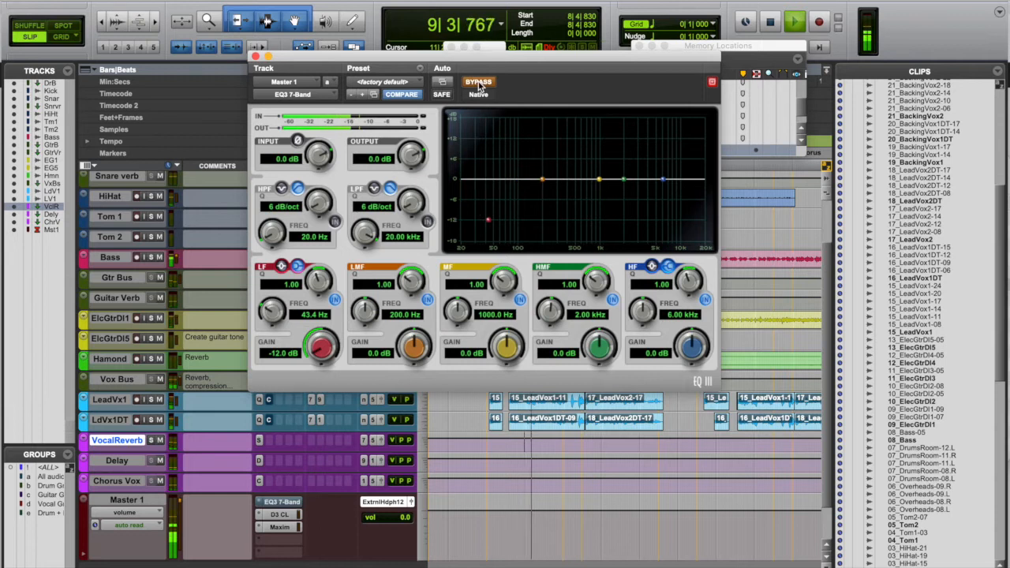
left_click(478, 82)
key("space")
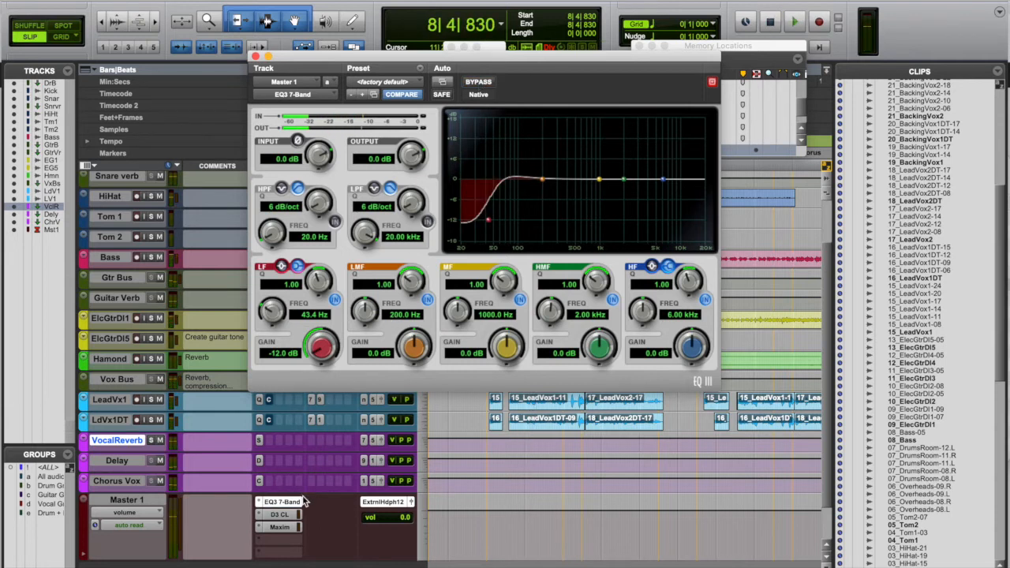
Set the master compressor's ratio to 2.6:1, gain to 1.3 dB and threshold to -27.0 dB.
left_click(289, 515)
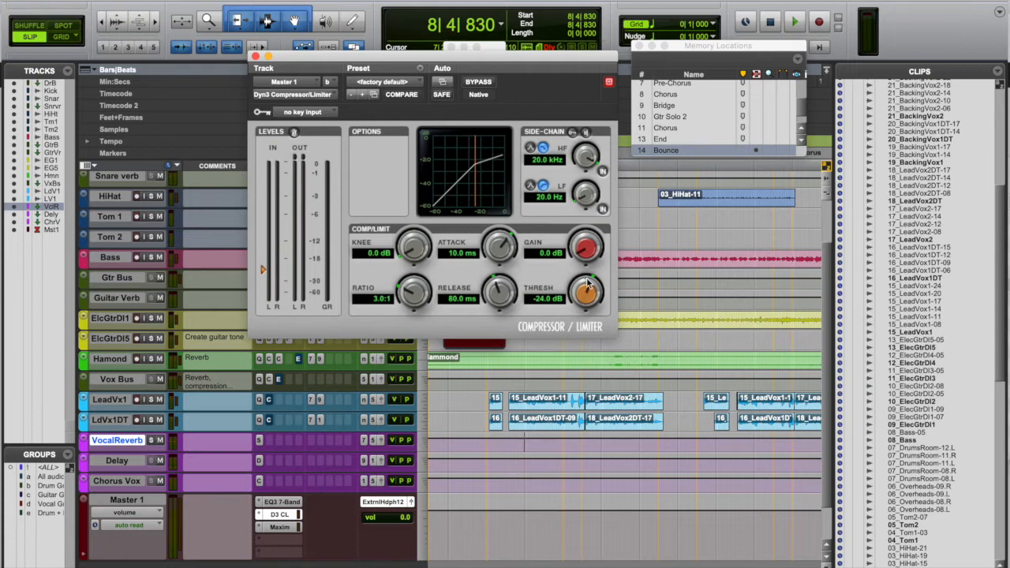
left_click_drag(416, 296, 418, 306)
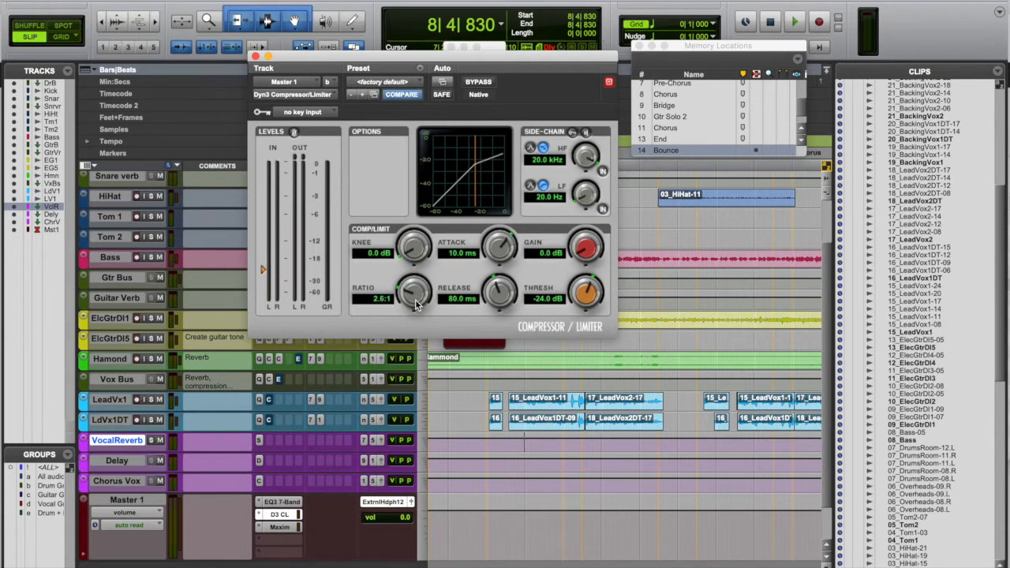
left_click_drag(584, 253, 582, 247)
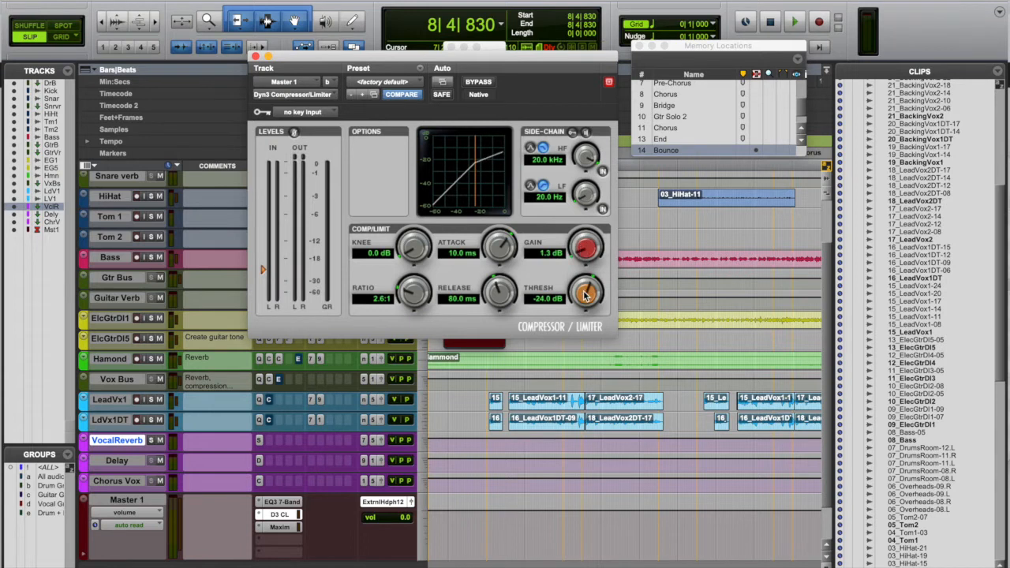
left_click_drag(585, 295, 584, 303)
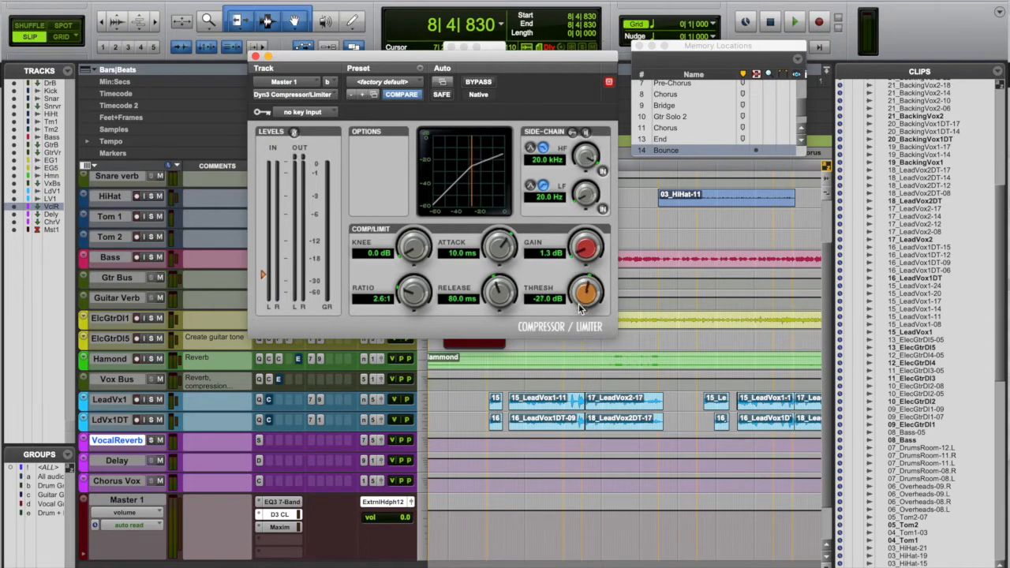
Play the mix while toggling the compressor's bypass to compare the sound, then close the compressor and stop playback.
key("space")
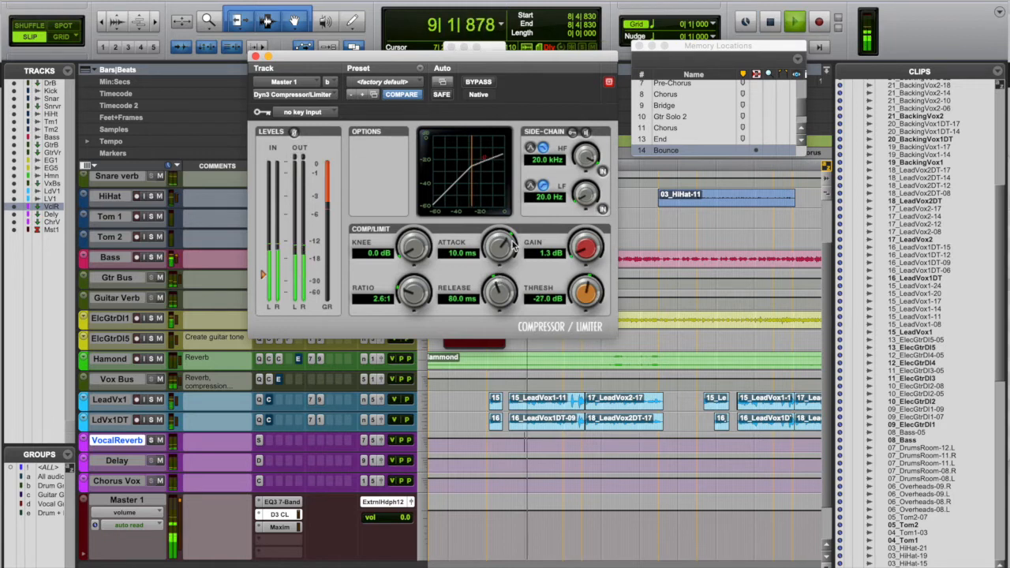
left_click(480, 84)
left_click(479, 84)
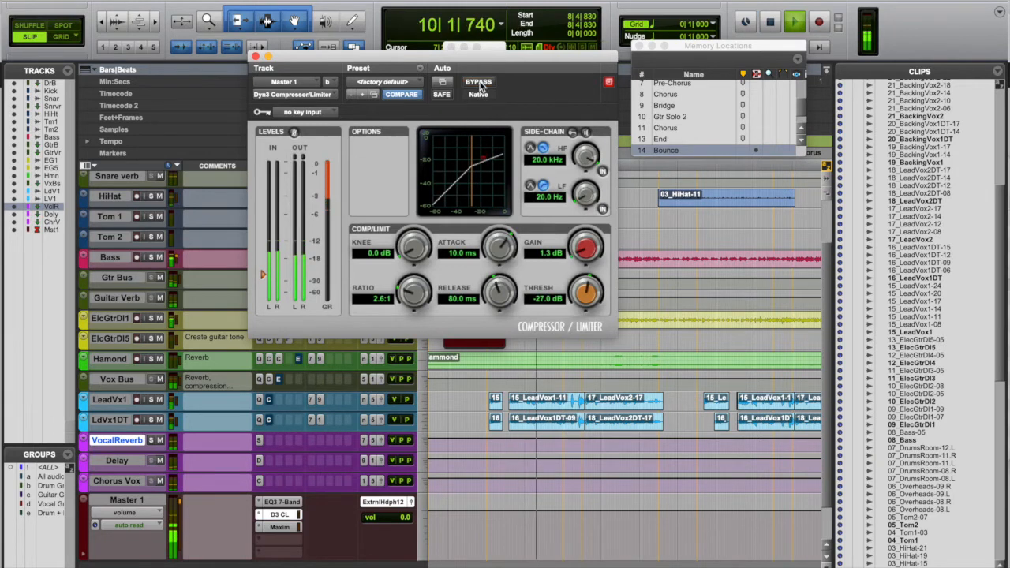
left_click(255, 56)
key("space")
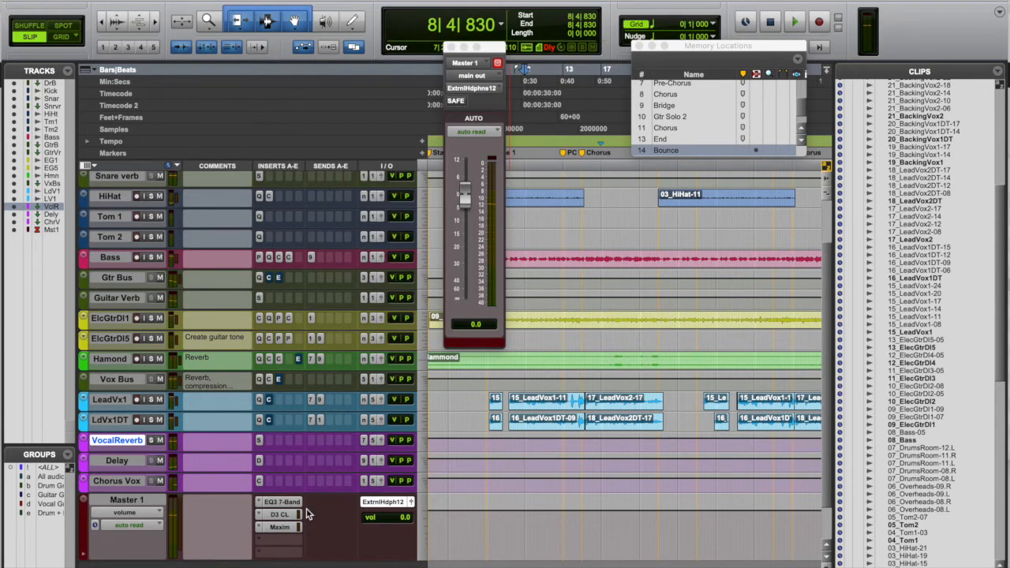
Open Maxim on Master 1 and lower its threshold to -14.7 dB while the mix plays.
left_click(282, 527)
key("space")
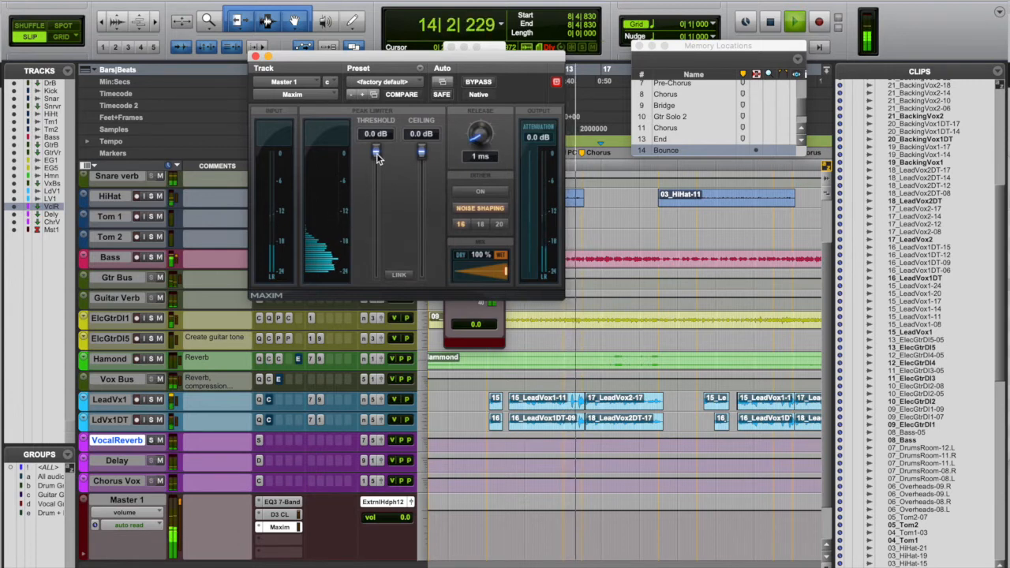
left_click_drag(376, 155, 373, 228)
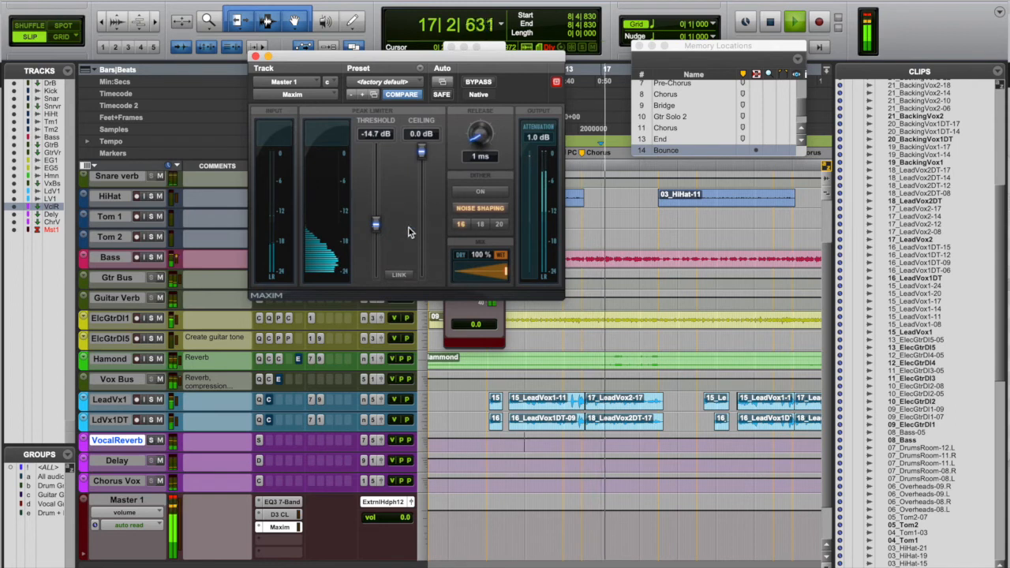
key("space")
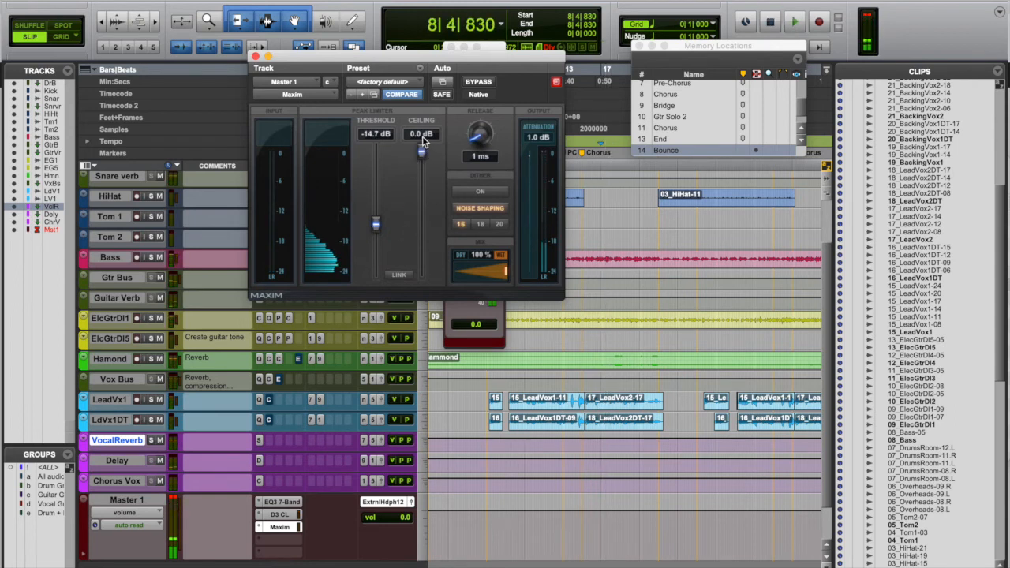
Set Maxim's ceiling to -1.0 dB.
left_click(422, 135)
type("-1")
key("Return")
Play the limited mix, close Maxim and check the Master 1 level in the Mix window before returning to the Edit window.
key("space")
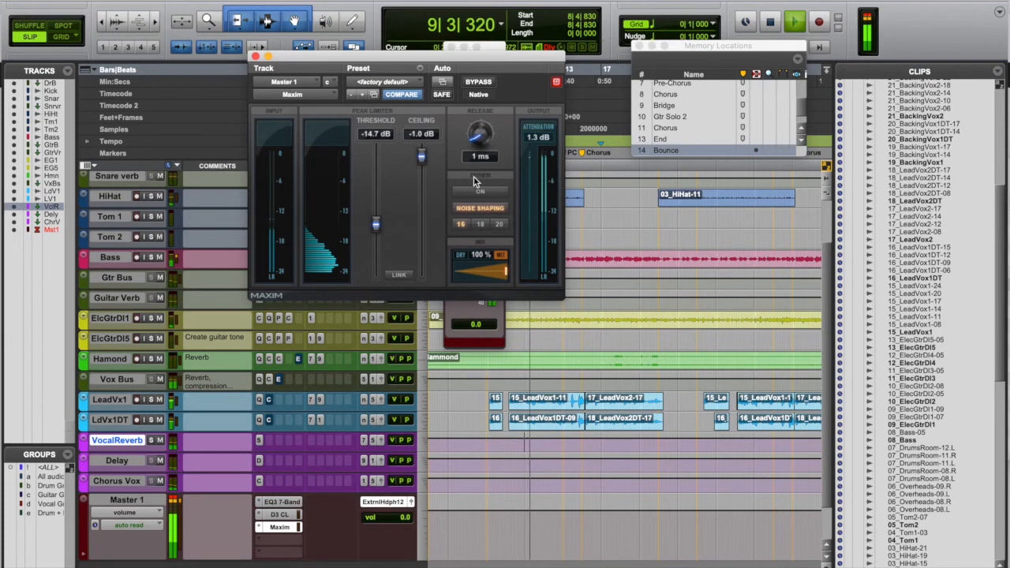
left_click(256, 56)
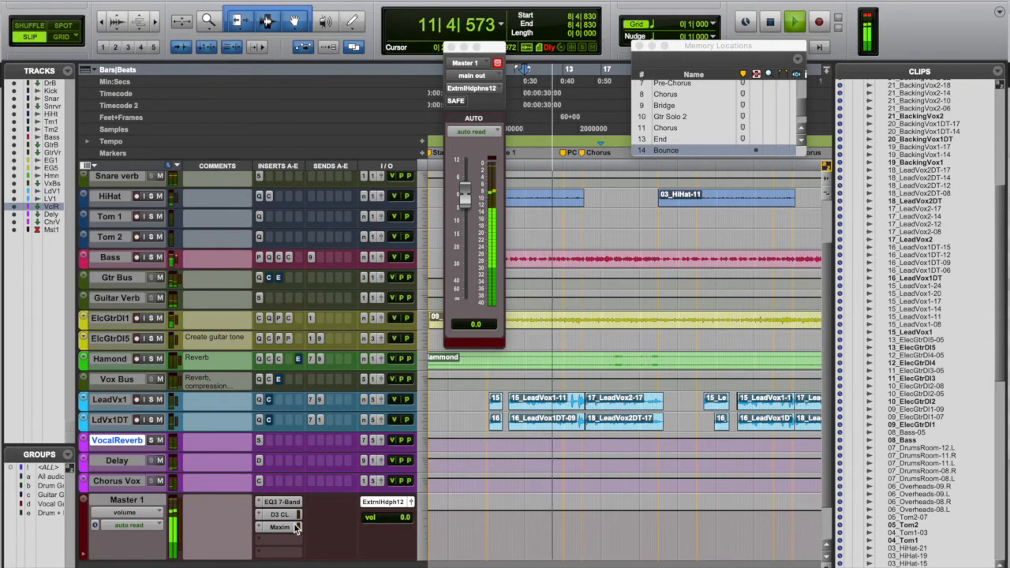
key("super+equal")
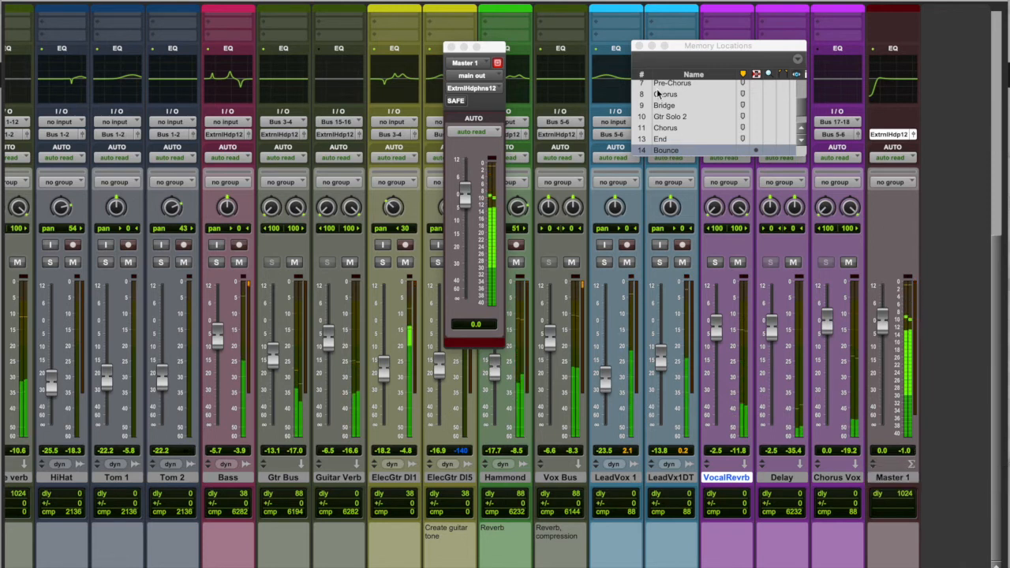
key("super+equal")
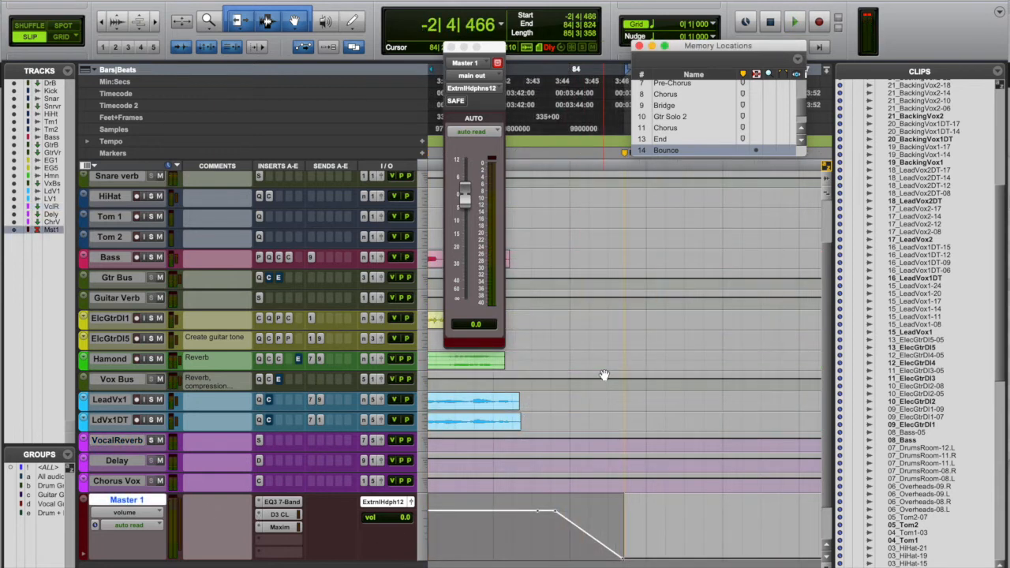
Close the Master 1 output window and the Memory Locations window, and check that the selection spans the whole song.
left_click(451, 48)
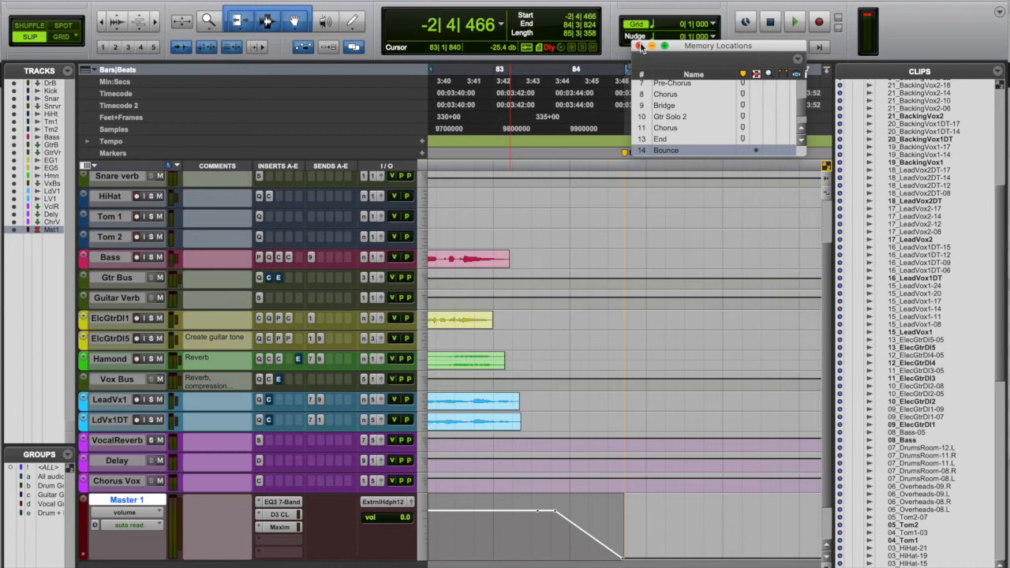
left_click(639, 46)
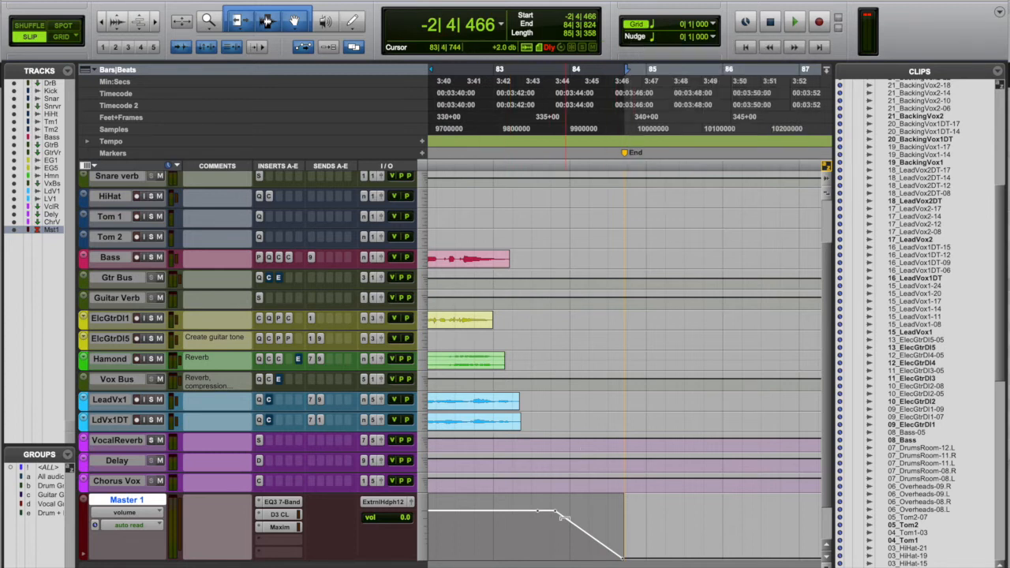
key("r")
key("r")
key("r")
scroll(623, 444, "left", 5)
scroll(624, 443, "right", 2)
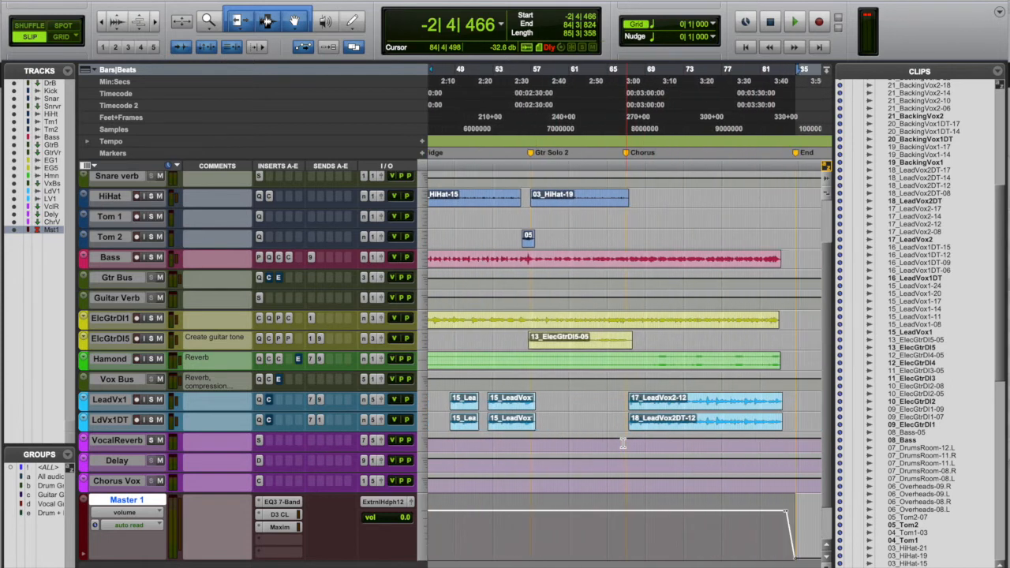
key("r")
key("r")
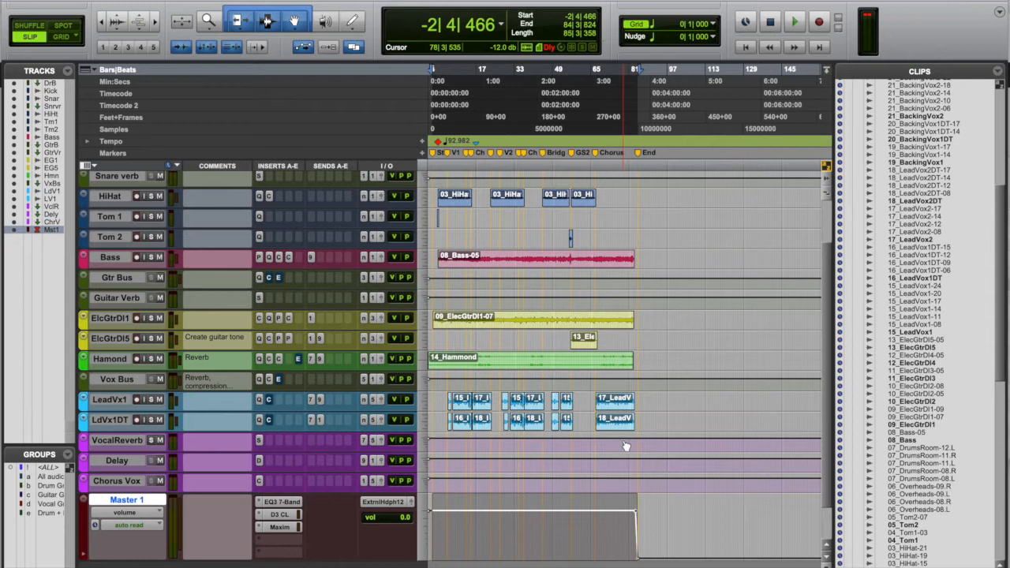
Open the bounce settings, name the file Final PM Bounce and add an MP3 version.
key("alt+super+b")
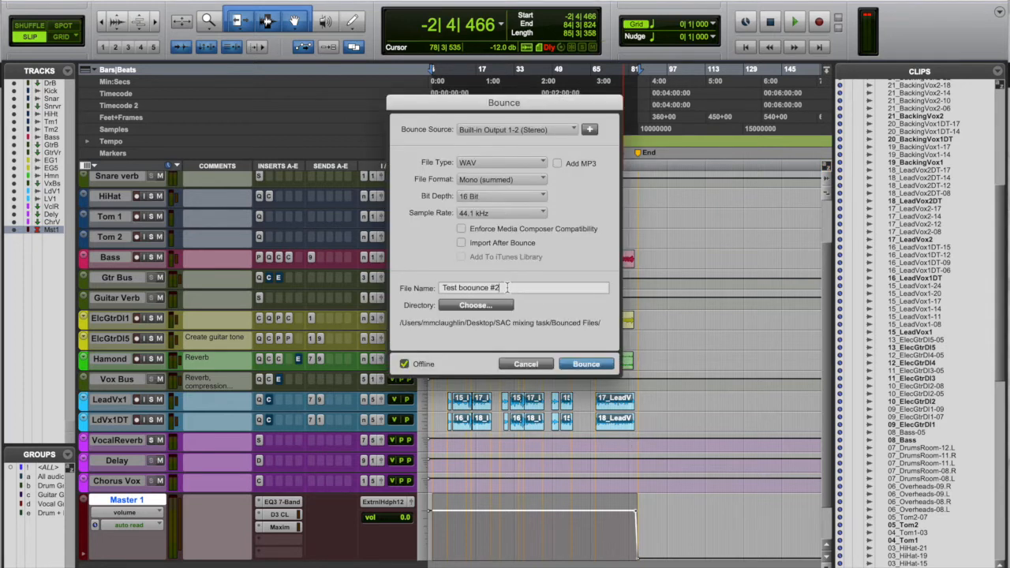
left_click_drag(507, 287, 422, 293)
type("Fi")
Set the bounce to Interleaved at 16 Bit and run it, accepting the MP3 encoding settings.
left_click(512, 180)
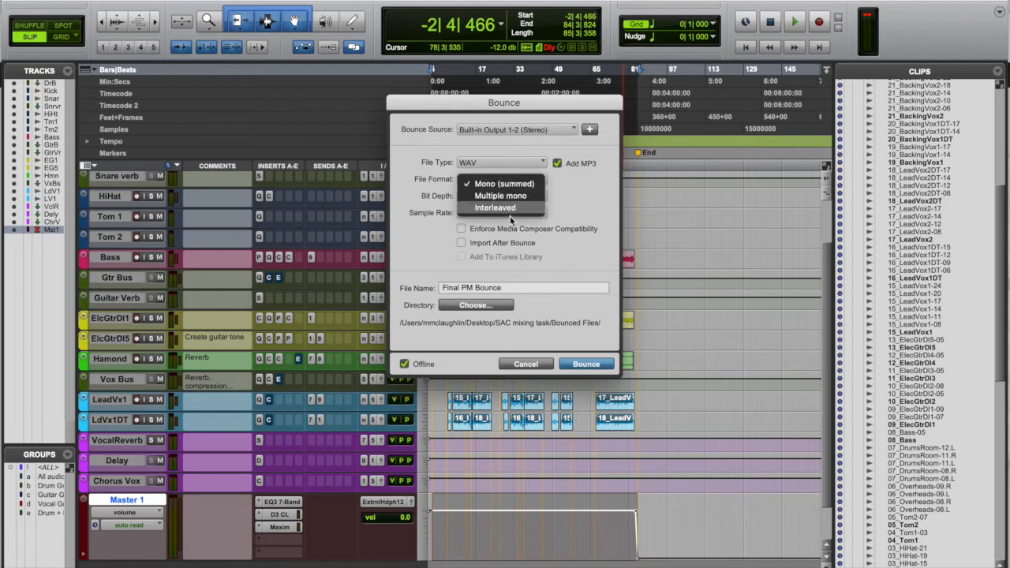
left_click(488, 210)
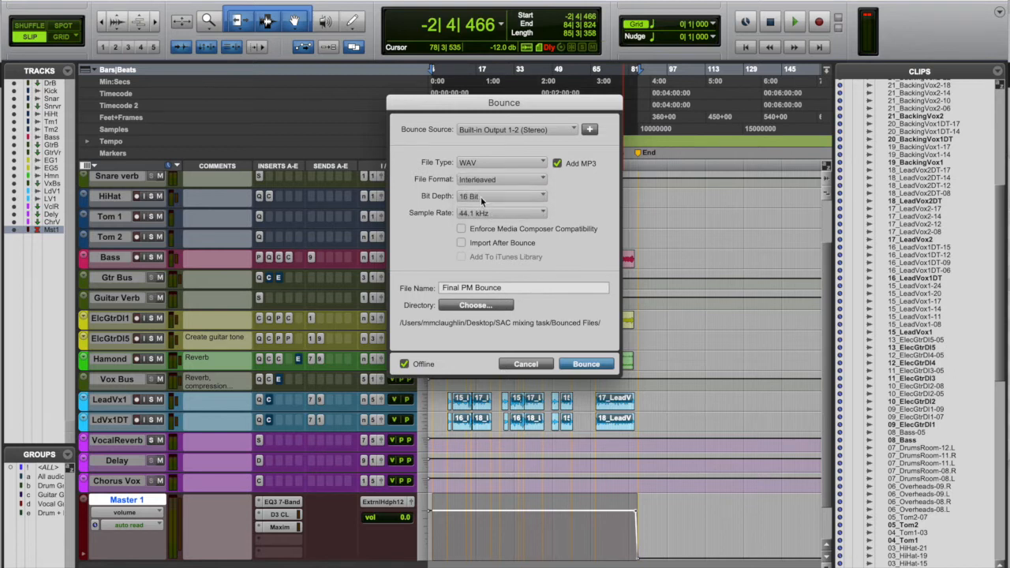
left_click(479, 195)
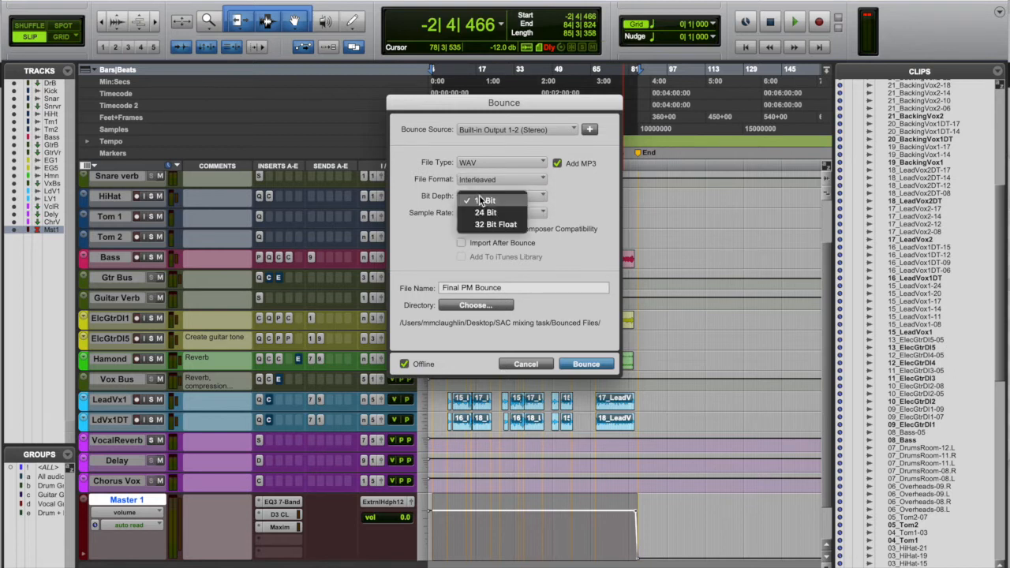
left_click(545, 214)
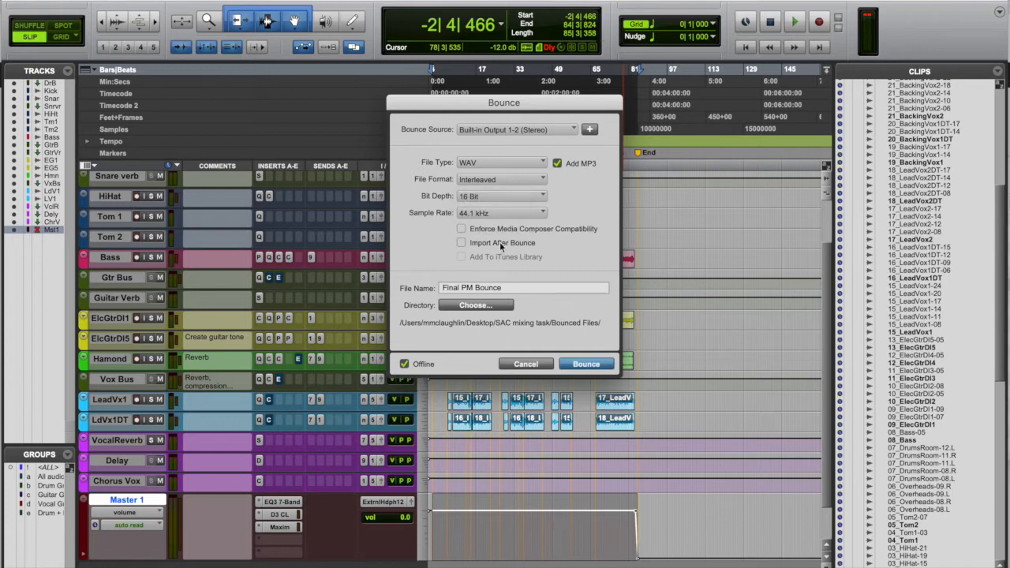
left_click(576, 366)
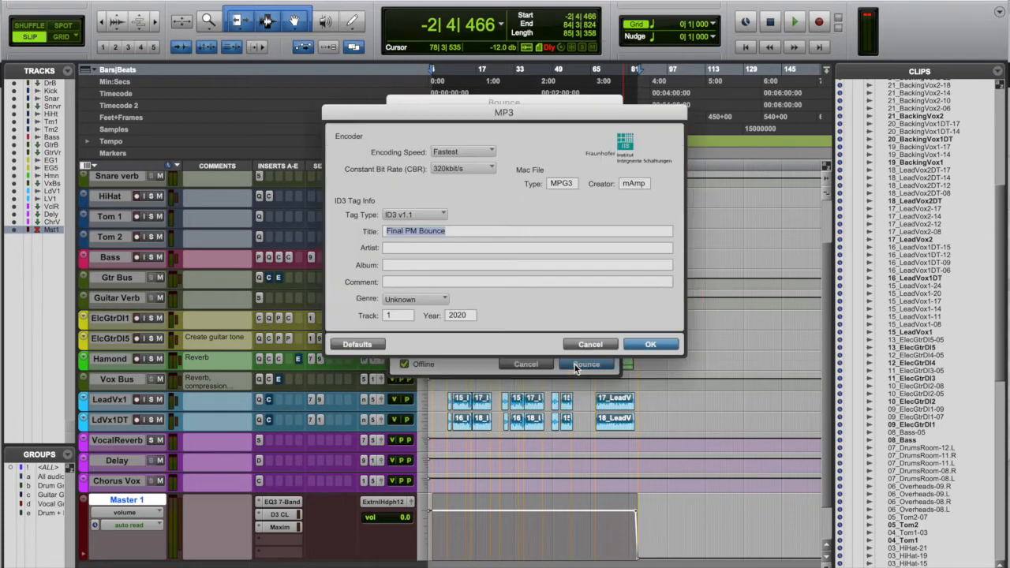
left_click(646, 346)
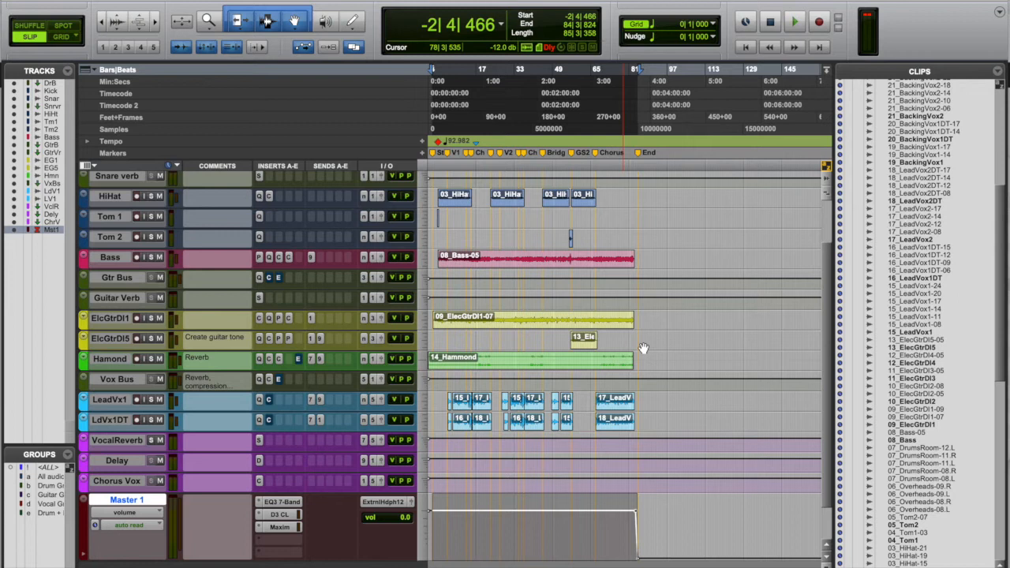
Switch to Finder, expand the Bounced Files folder inside SAC mixing task and preview Final PM Bounce.wav.
key("super+Tab")
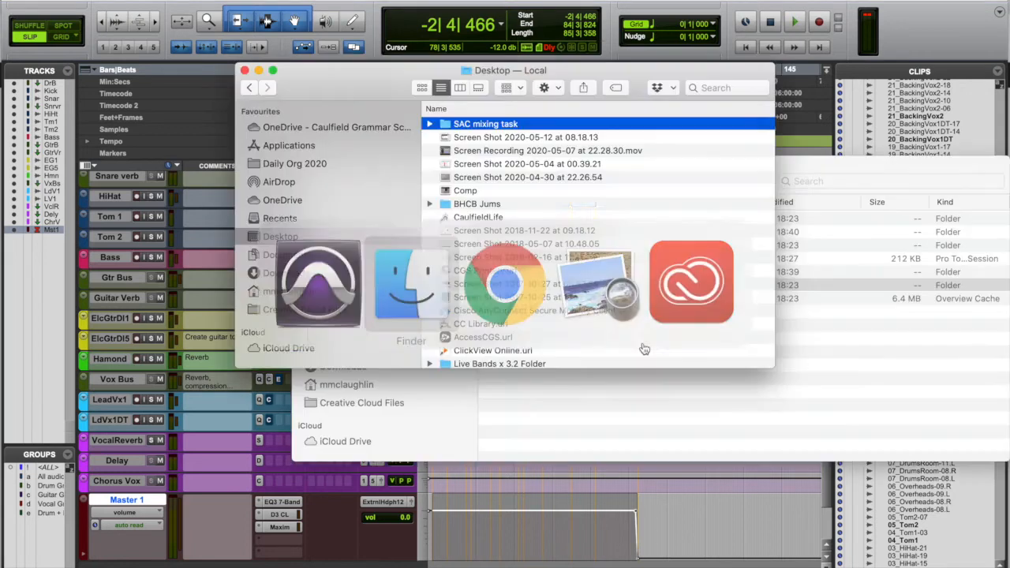
left_click(429, 125)
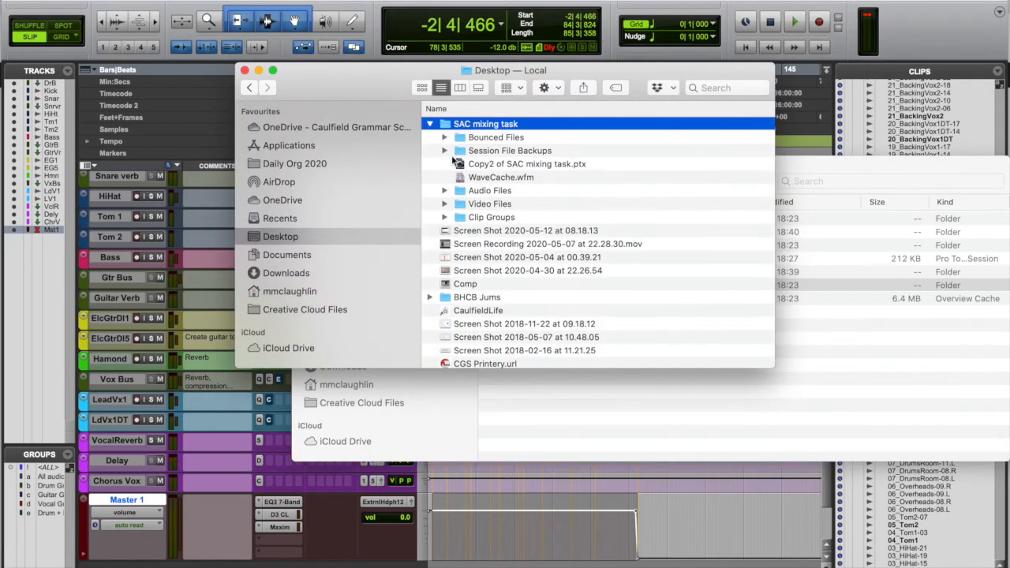
left_click(445, 137)
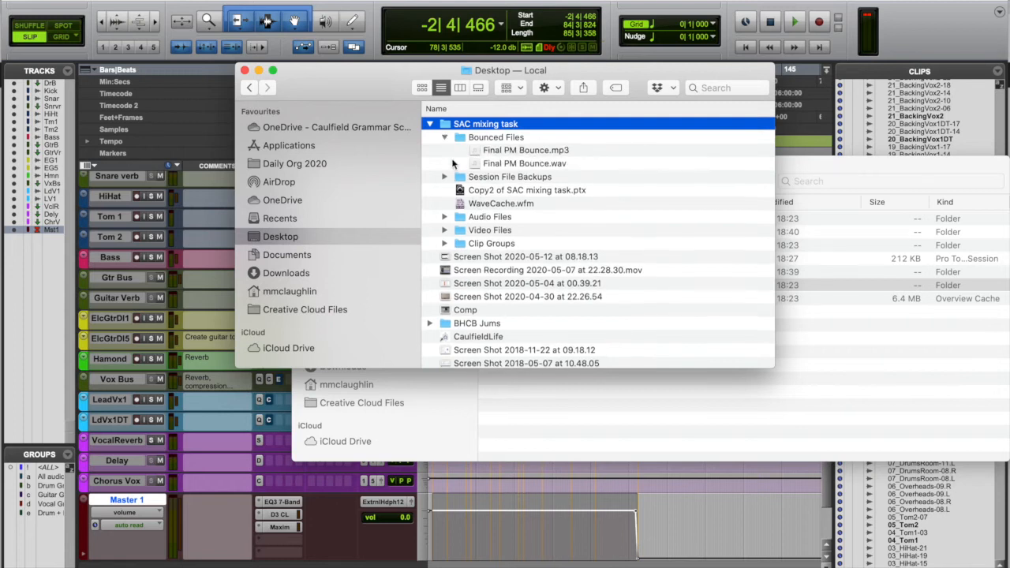
left_click(502, 164)
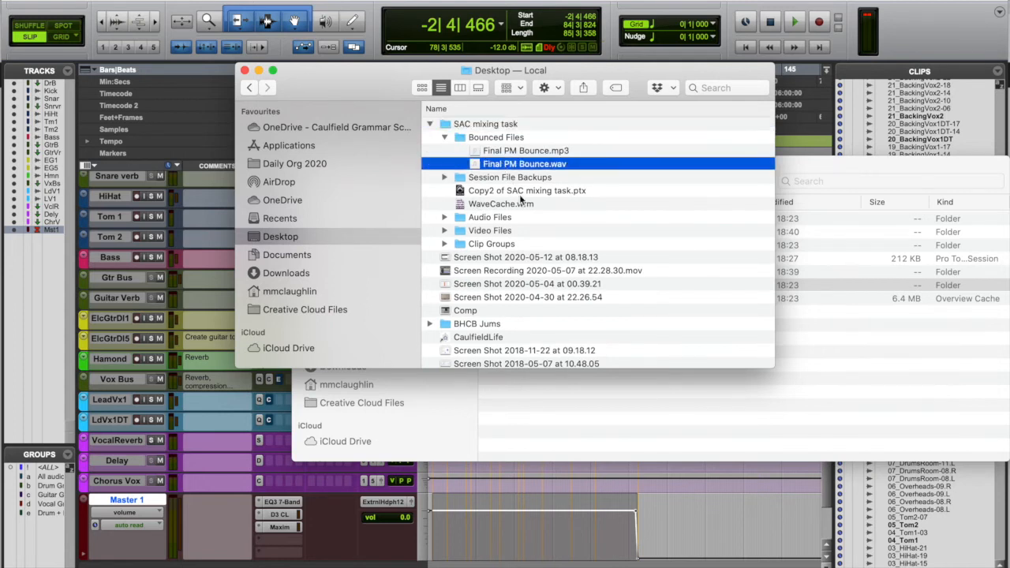
key("space")
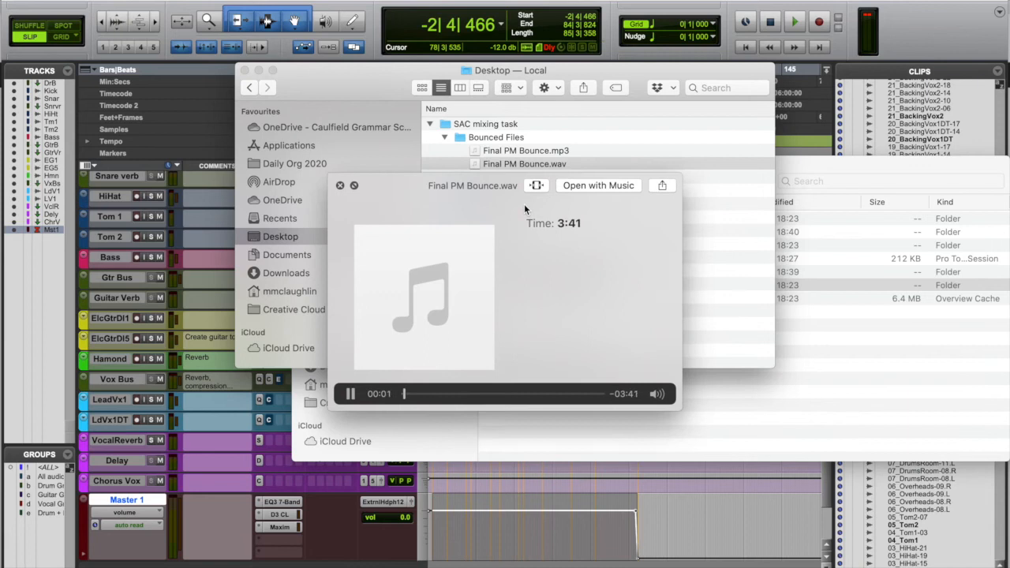
key("space")
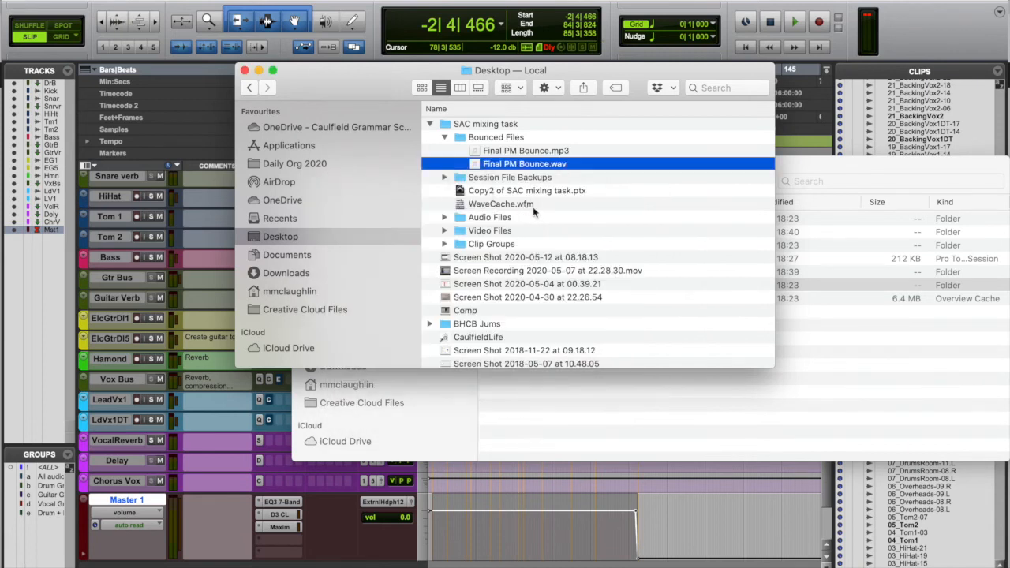
Collapse the SAC mixing task folder, check its size in the file info, and return to Pro Tools.
left_click(430, 125)
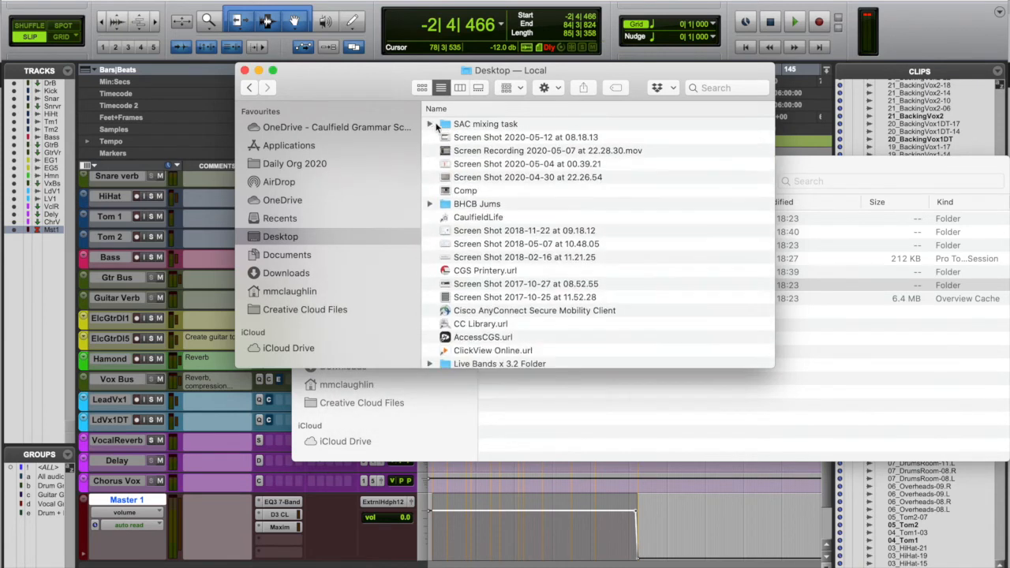
left_click(484, 127)
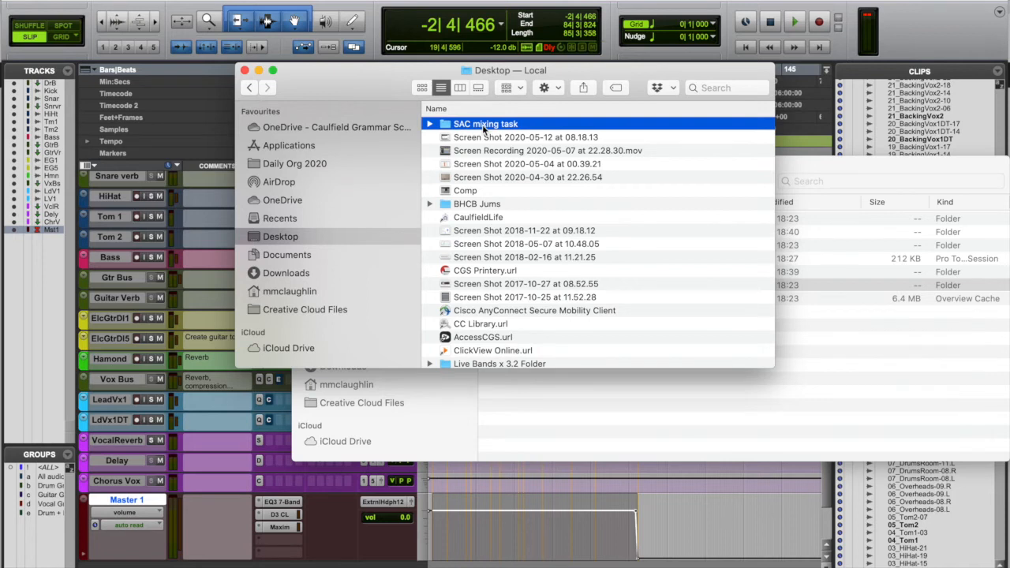
key("super+i")
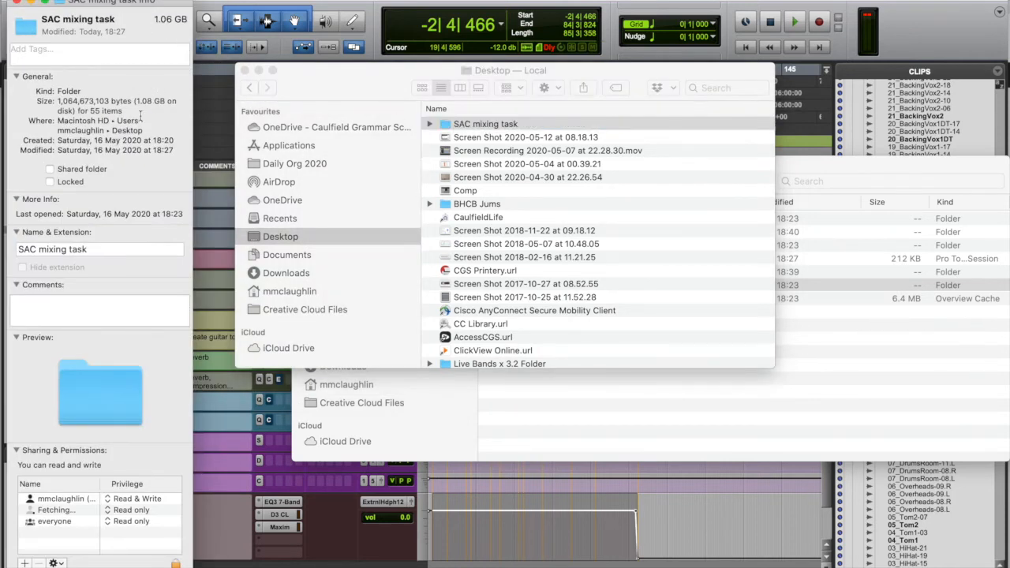
left_click(17, 3)
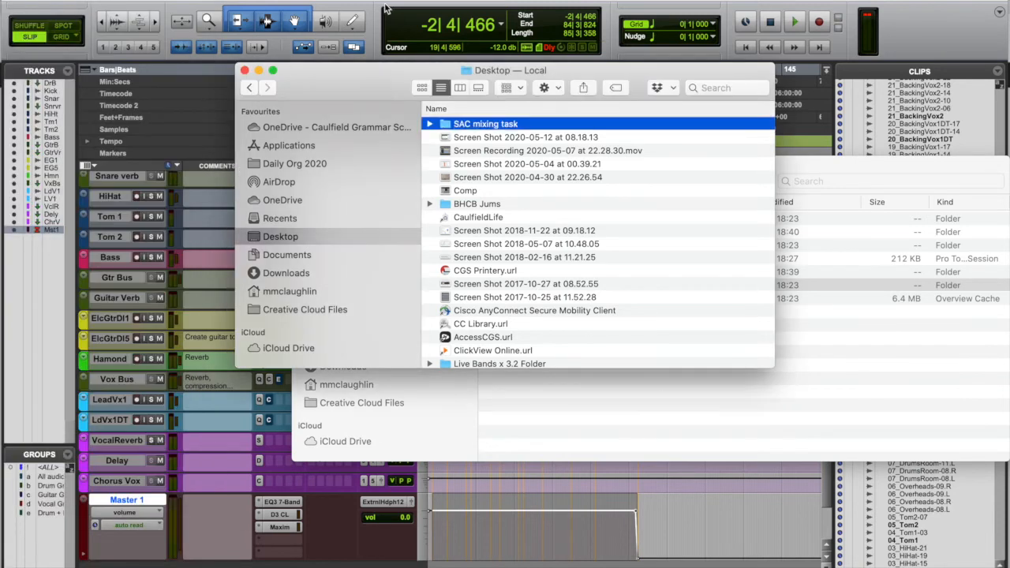
left_click(387, 4)
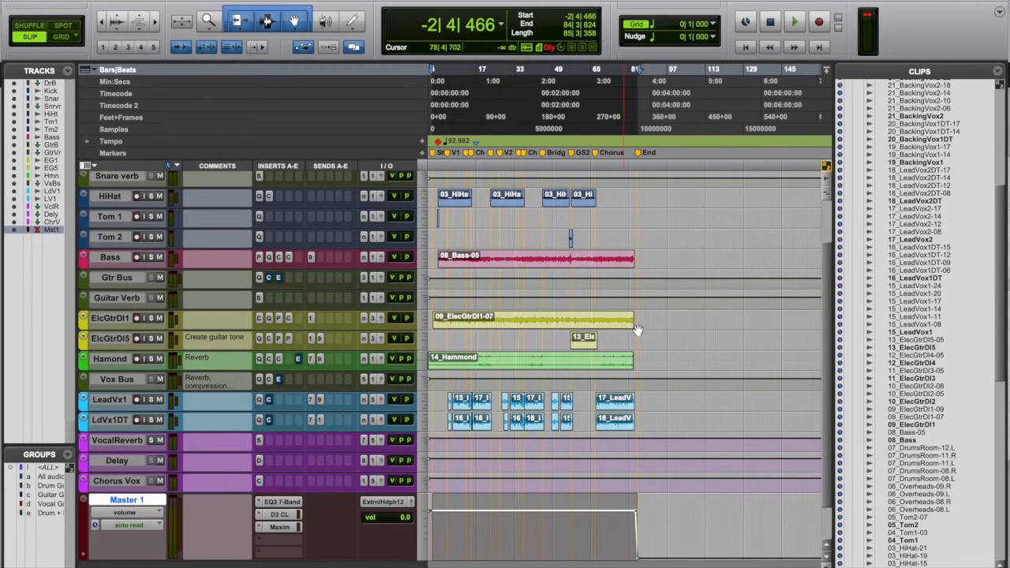
Select all unused clips in the session's clip list and remove them from the session without deleting their source files.
scroll(913, 390, "up", 10)
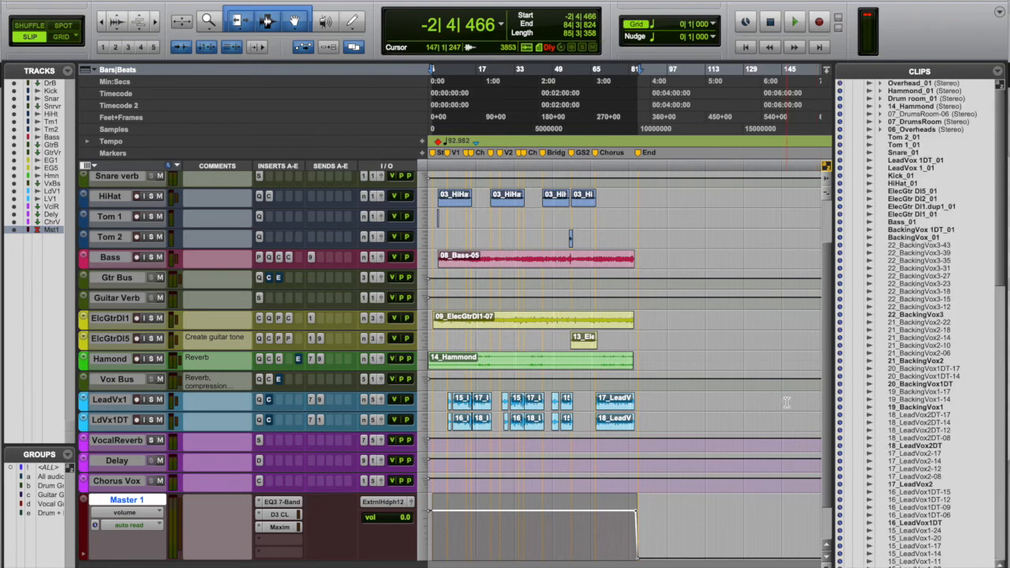
key("shift+super+u")
scroll(885, 229, "down", 5)
scroll(885, 228, "down", 12)
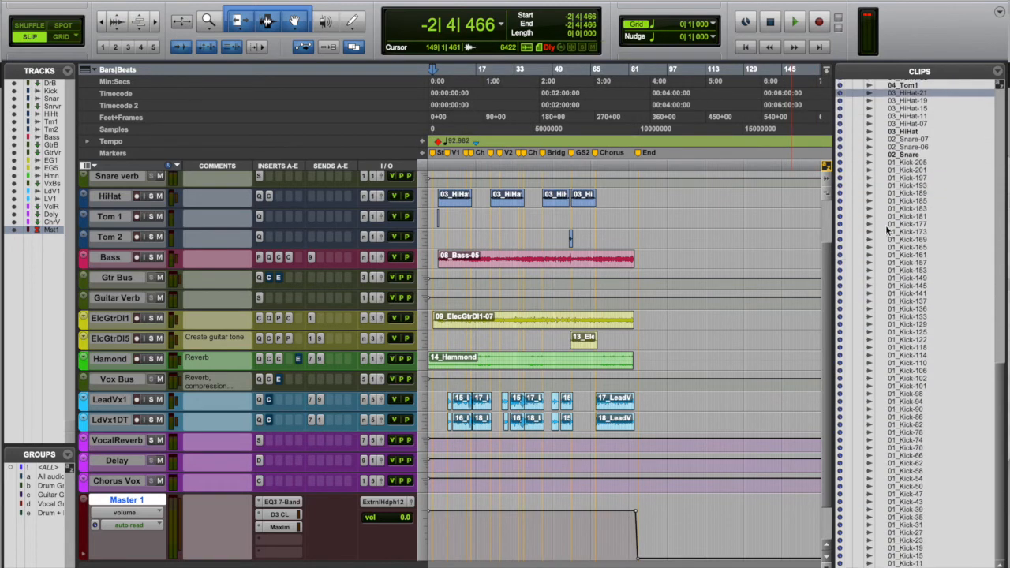
scroll(917, 229, "up", 17)
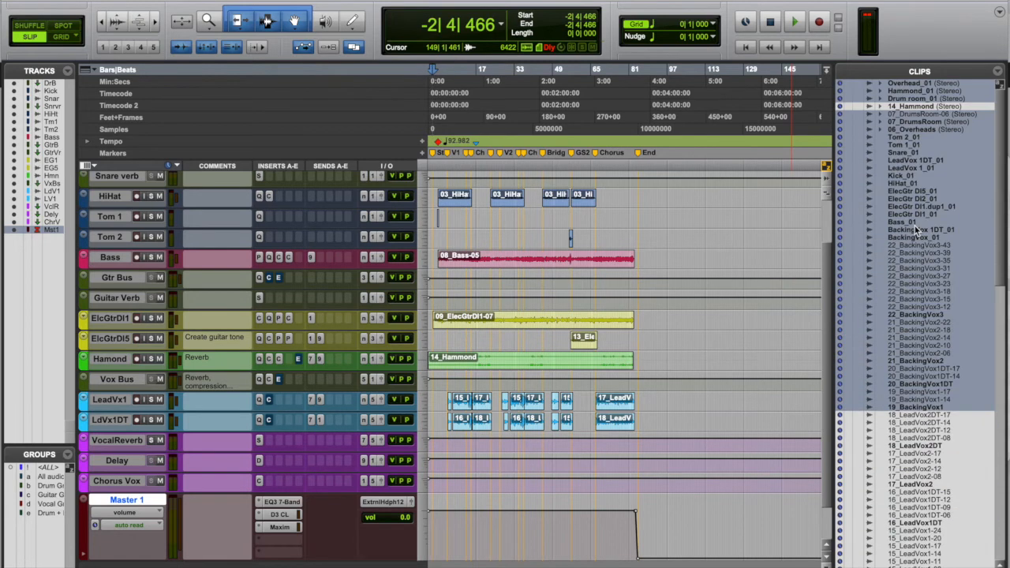
key("shift+super+b")
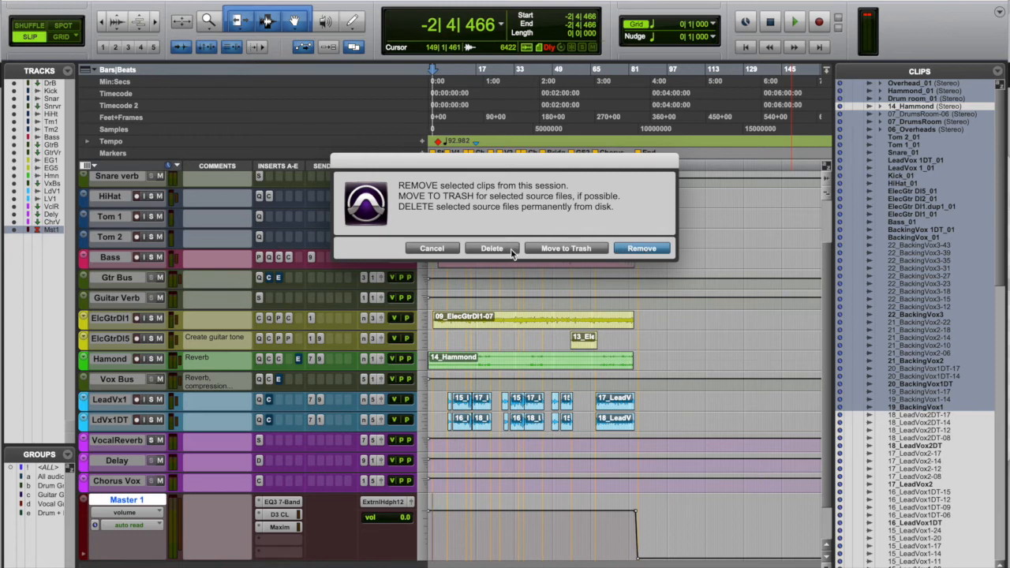
left_click(621, 251)
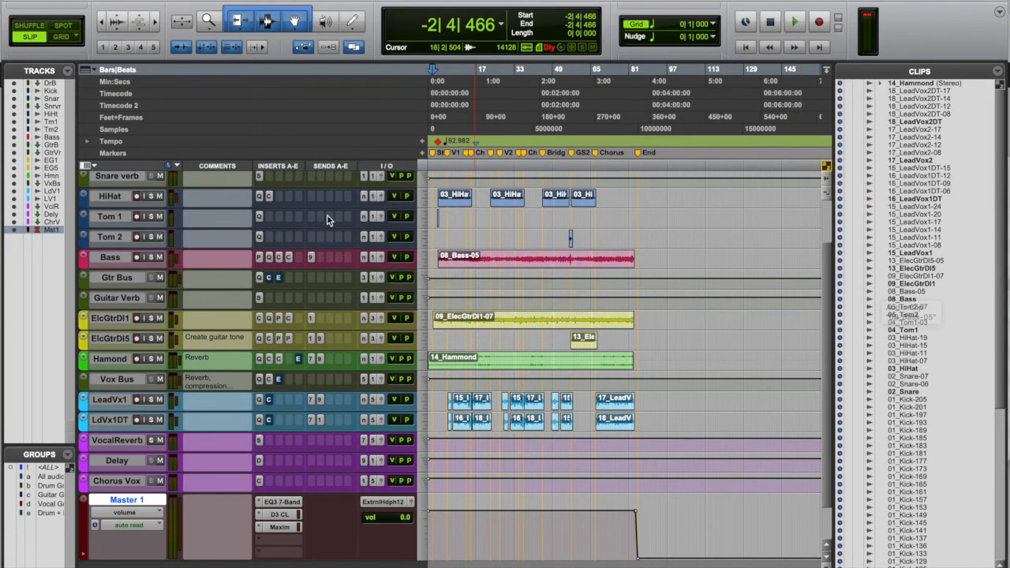
Start saving a copy of the session in the latest session format, with Audio Files included among the copied items.
left_click(101, 0)
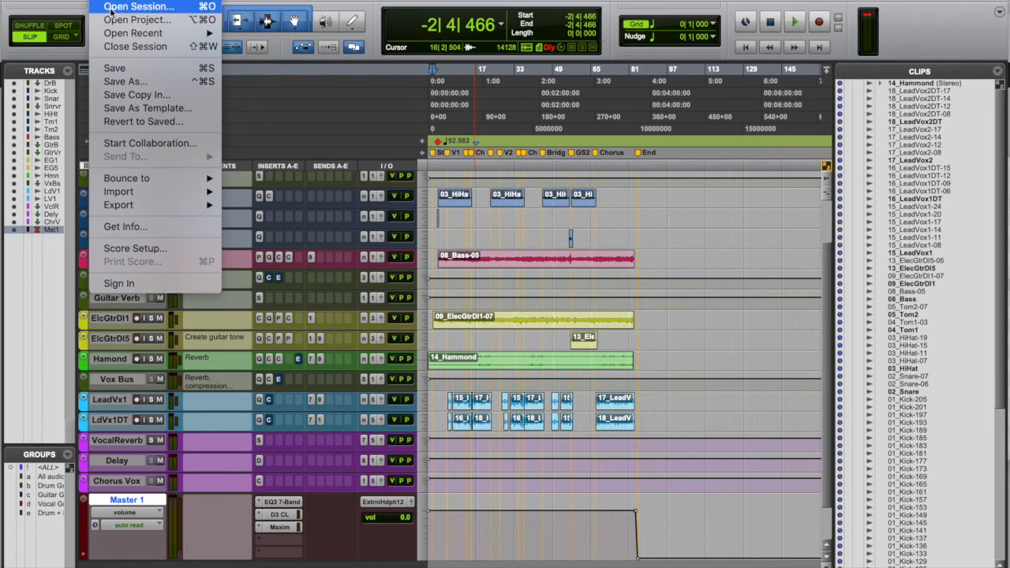
left_click(118, 95)
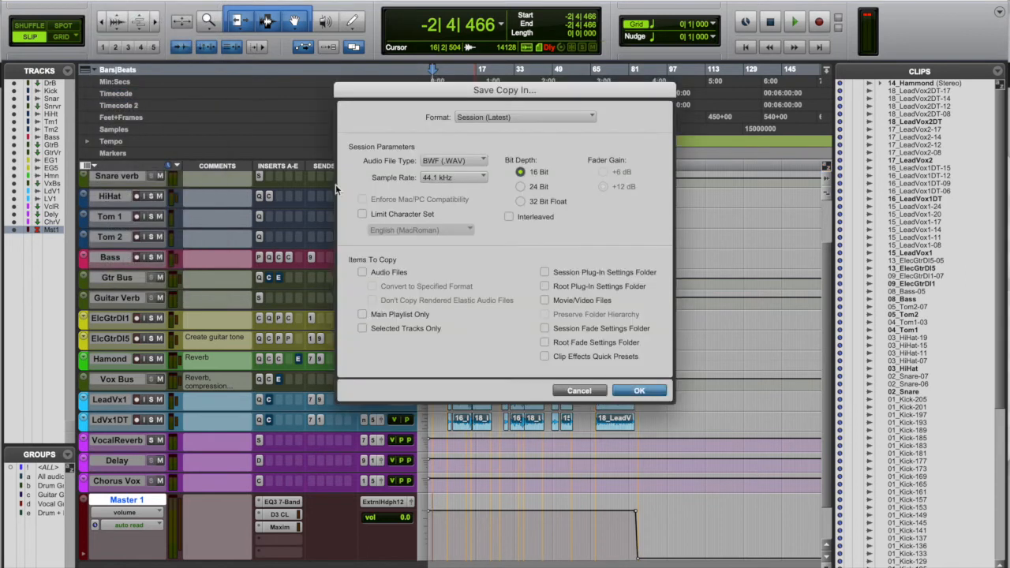
left_click(374, 274)
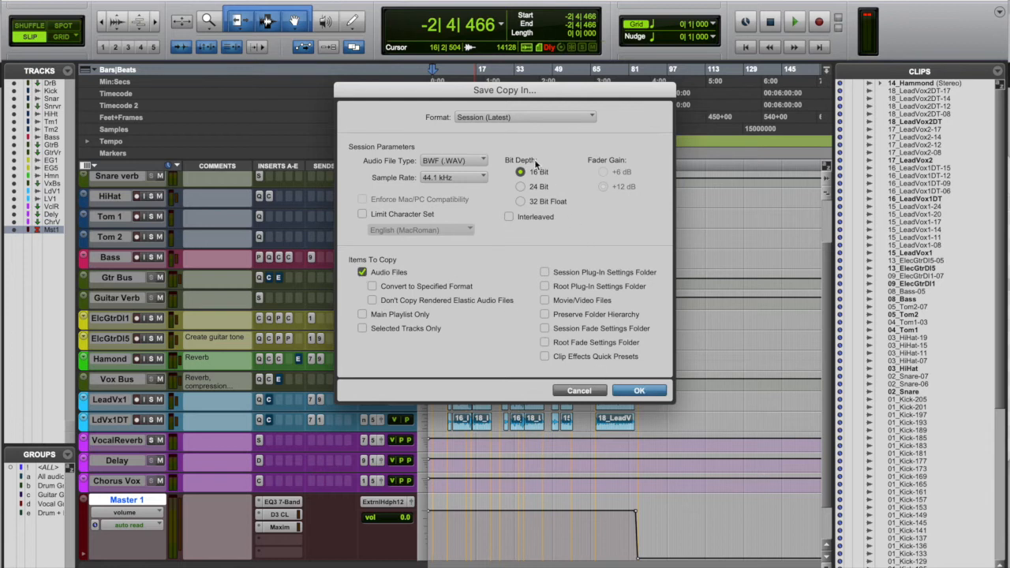
left_click(638, 391)
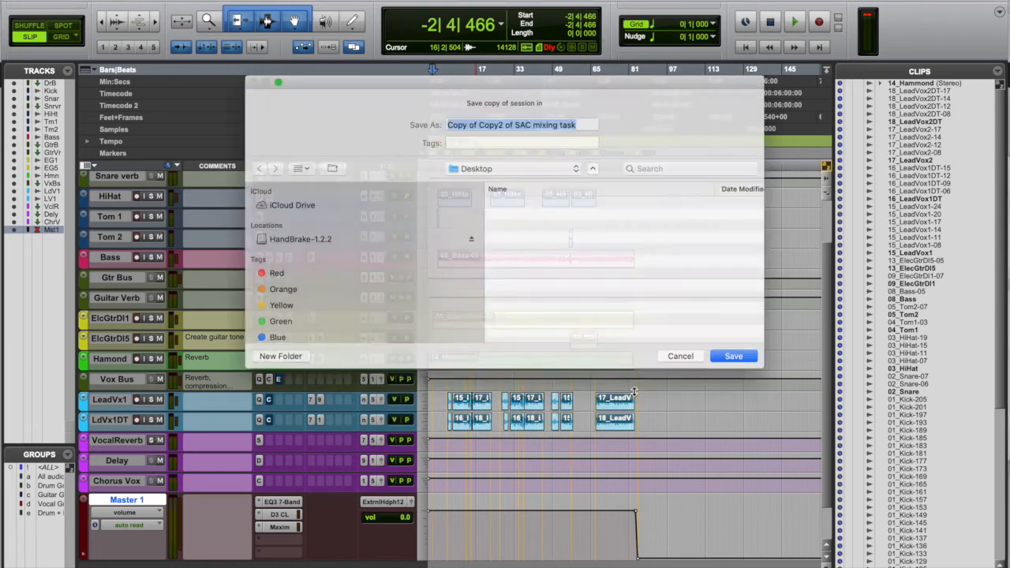
Name the session copy Copy of SAC mixing task and save it to the Desktop.
left_click(503, 112)
key("BackSpace")
key("BackSpace")
key("BackSpace")
key("BackSpace")
key("BackSpace")
key("BackSpace")
key("BackSpace")
key("BackSpace")
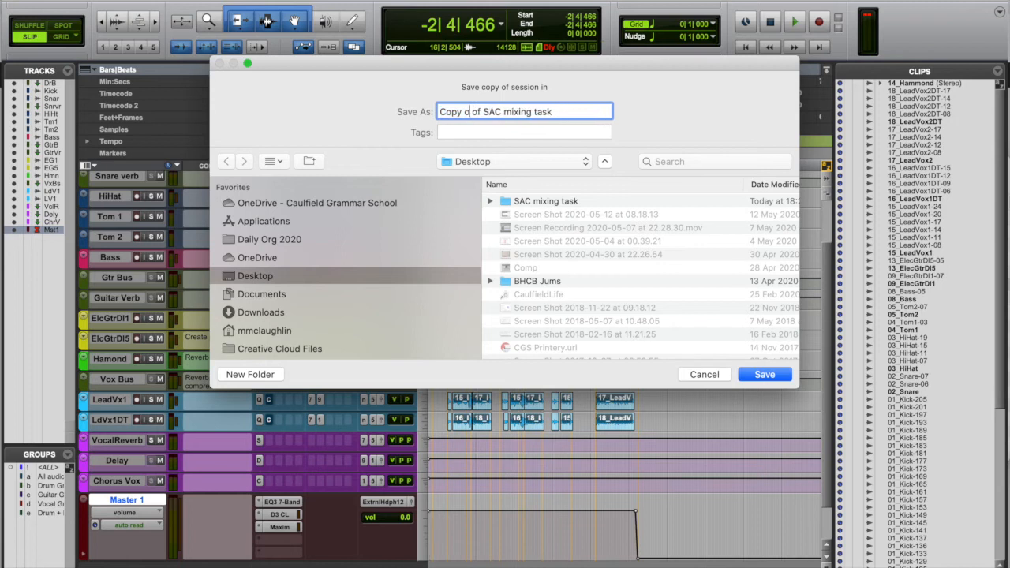
key("BackSpace")
left_click(765, 374)
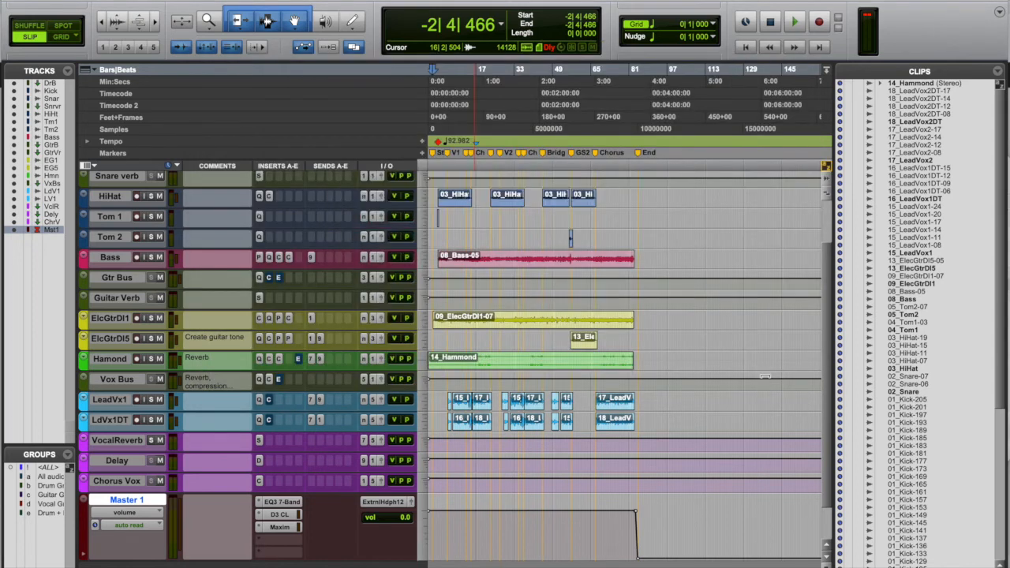
Switch to Finder and compare the sizes of Copy of SAC mixing task and SAC mixing task in side-by-side info windows.
key("super+Tab")
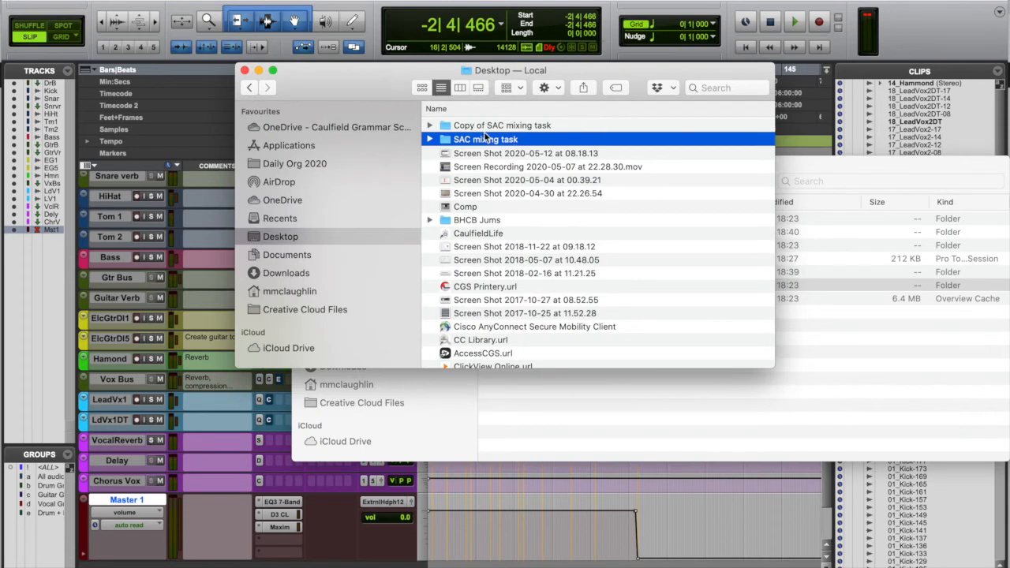
left_click(482, 126)
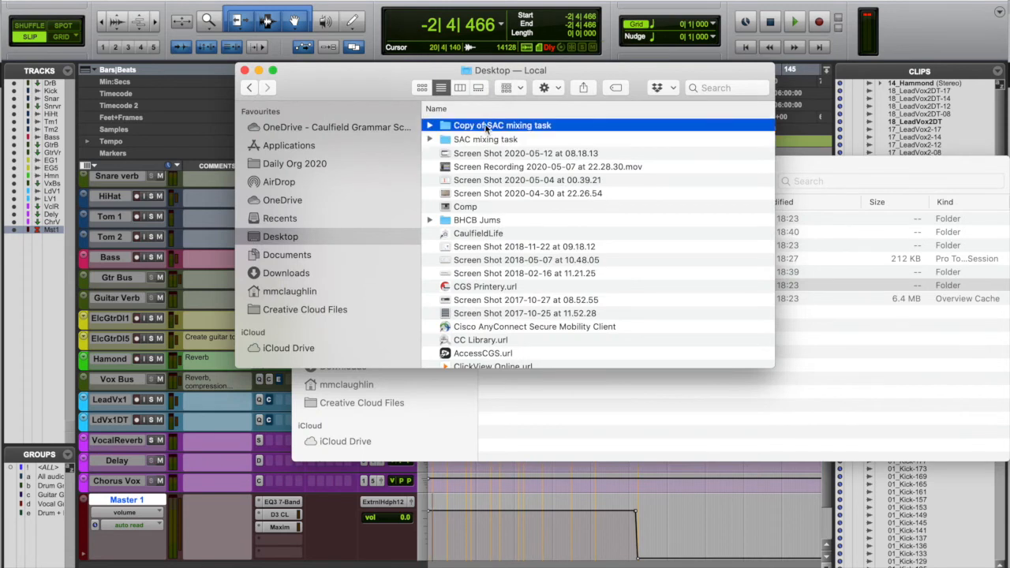
key("super+i")
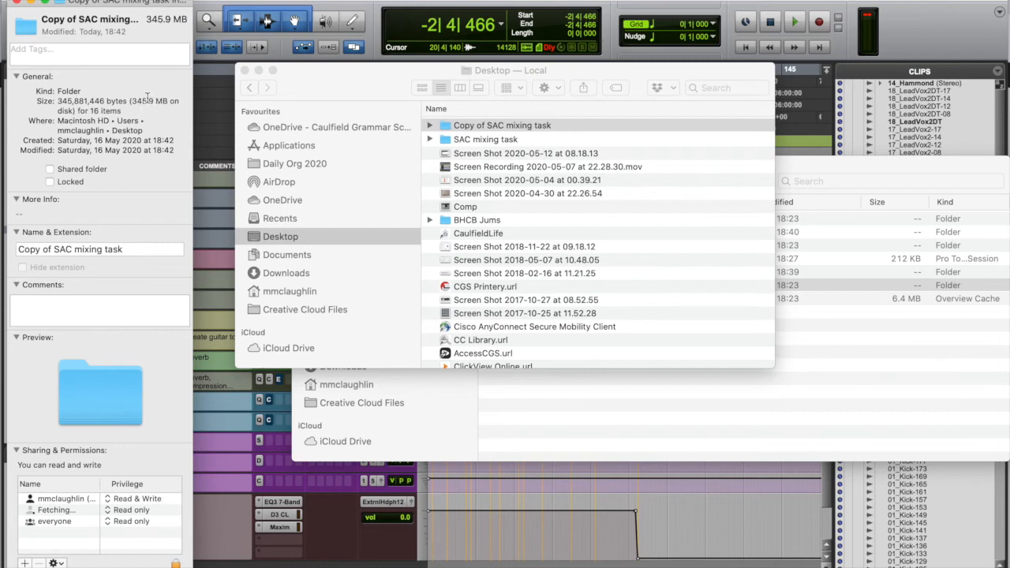
left_click(464, 145)
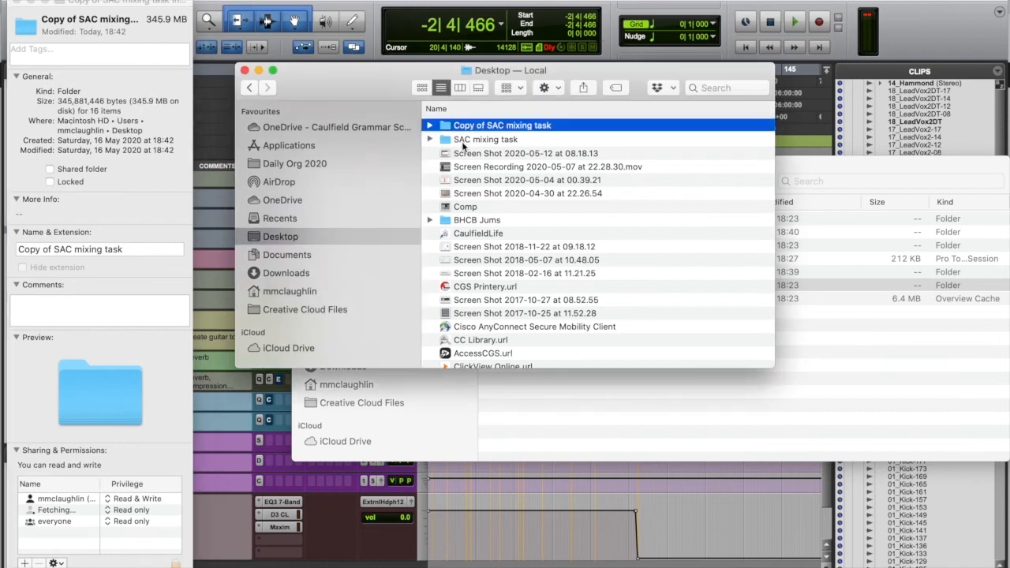
left_click(471, 141)
key("super+i")
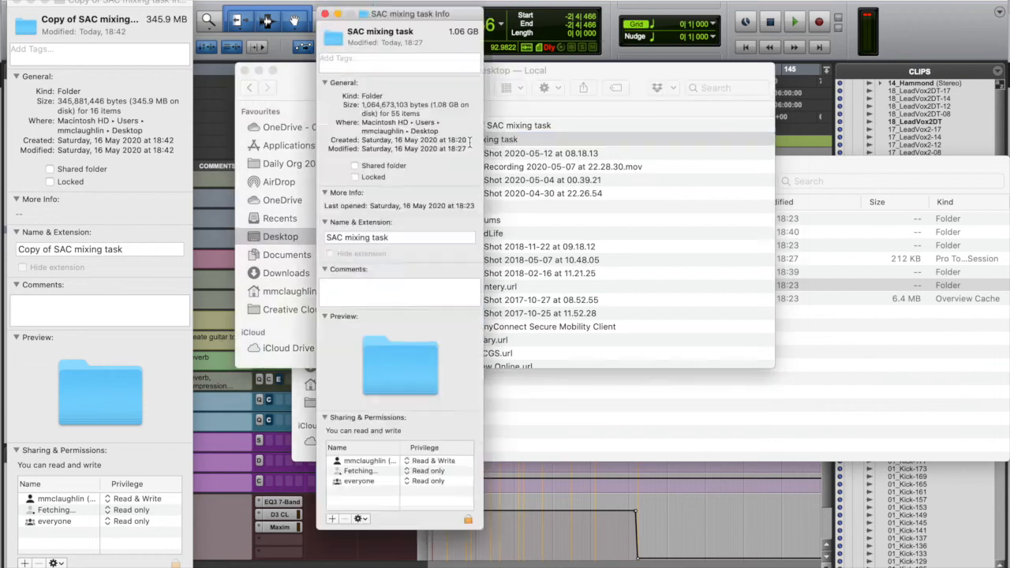
left_click_drag(407, 7, 303, 3)
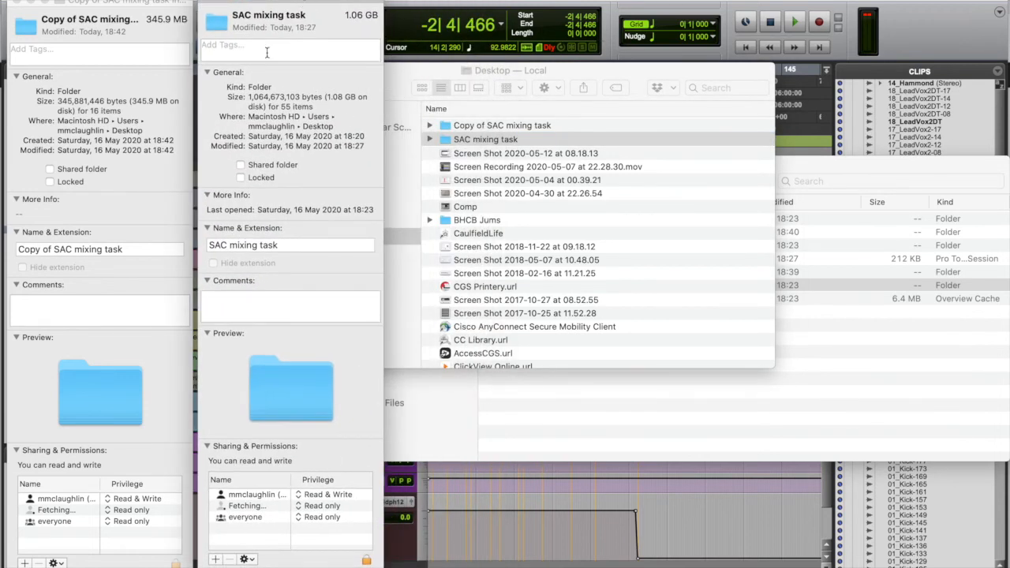
Close both folder info windows and compress the Copy of SAC mixing task folder into a zip file.
left_click(208, 2)
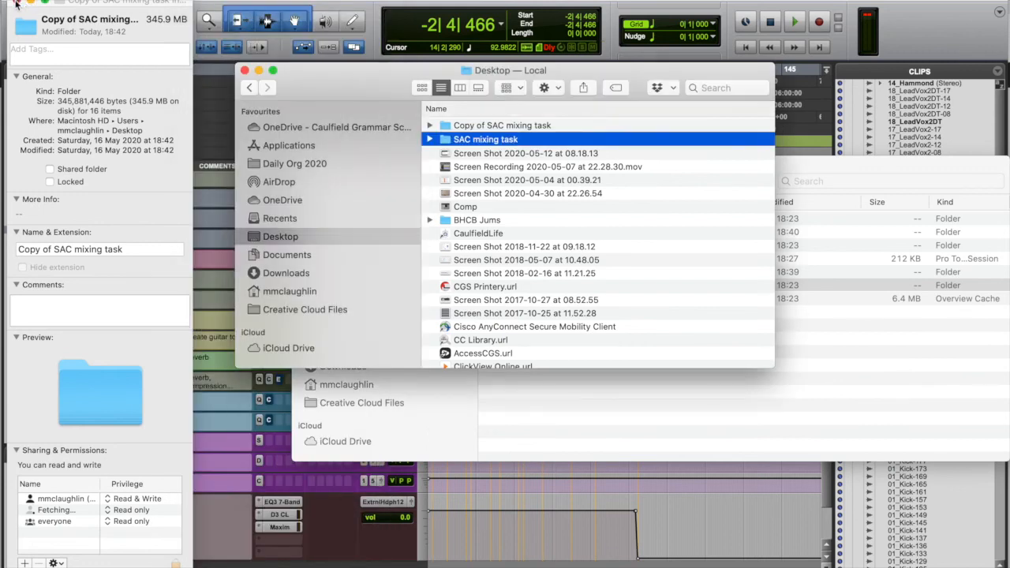
left_click(13, 3)
left_click(491, 127)
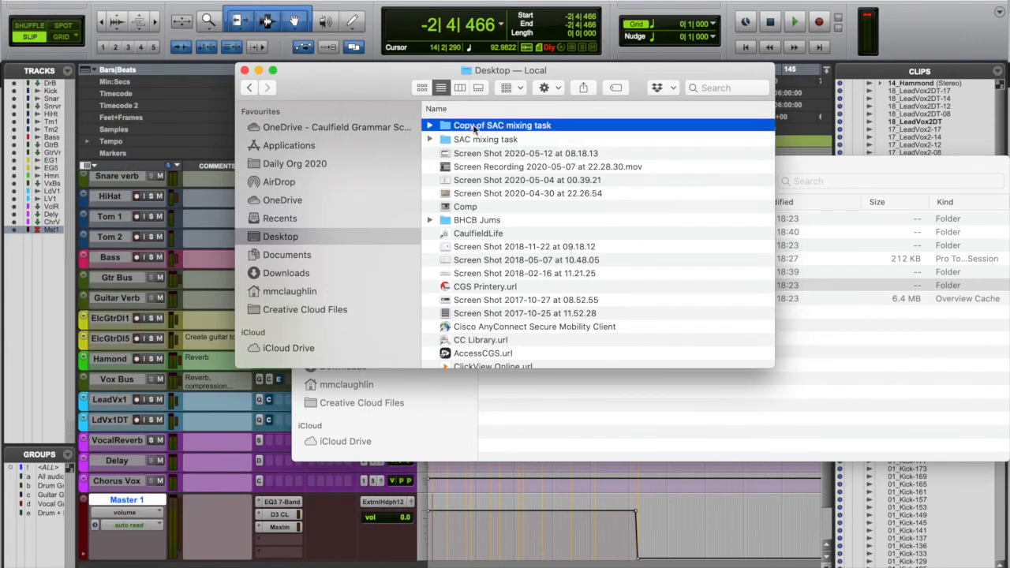
right_click(474, 126)
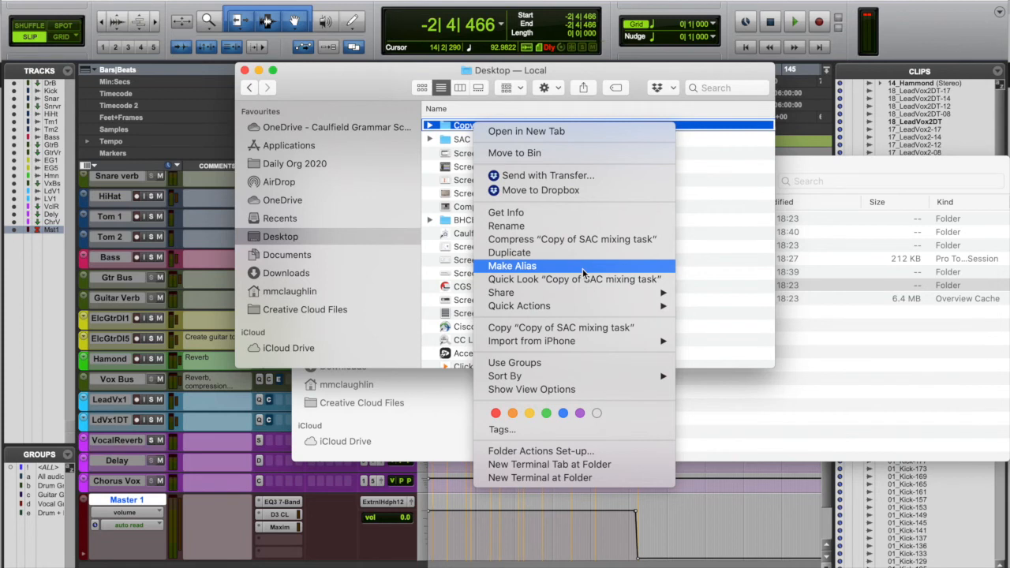
left_click(576, 239)
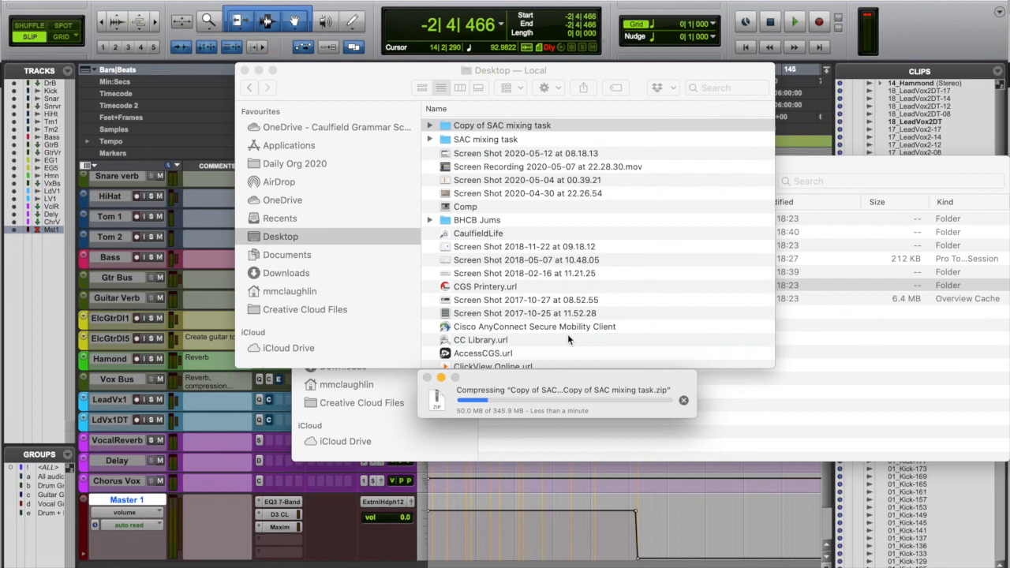
Select Final PM Bounce.wav in the SAC mixing task folder's Bounced Files, and switch to Chrome to review the worksheet's upload questions.
left_click(431, 139)
left_click(509, 180)
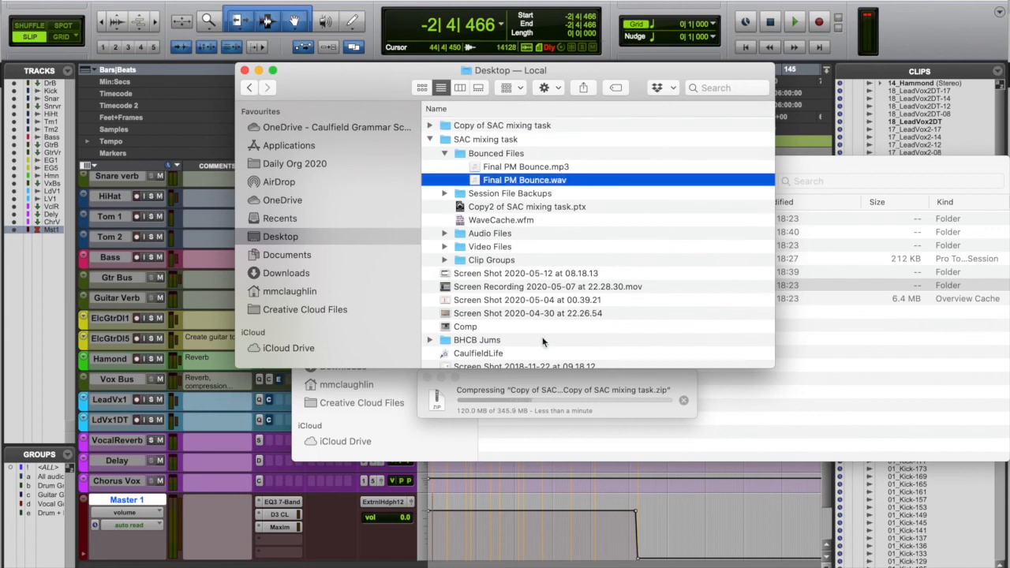
key("super+Tab")
key("super+Tab")
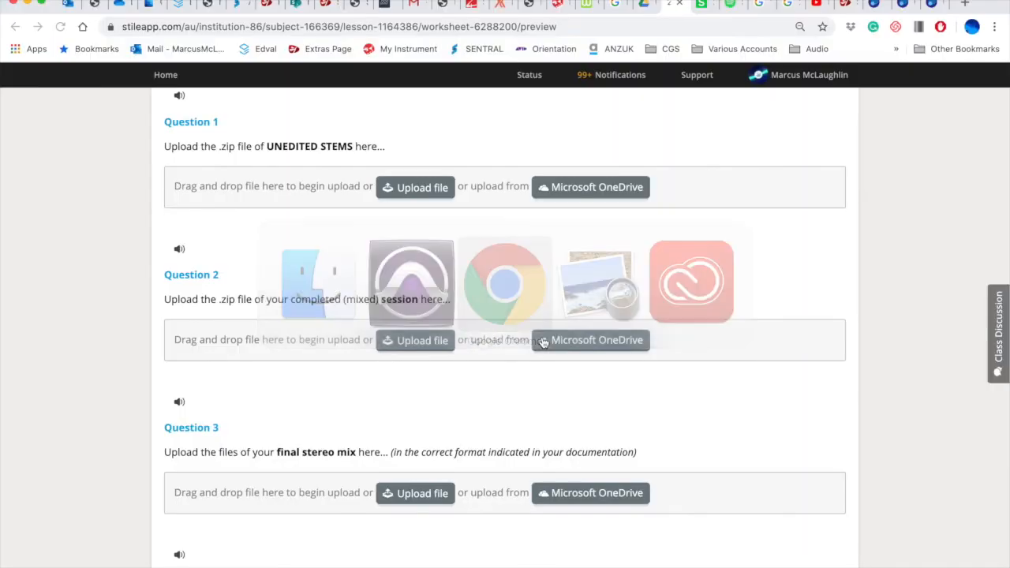
scroll(507, 269, "up", 2)
scroll(506, 269, "down", 2)
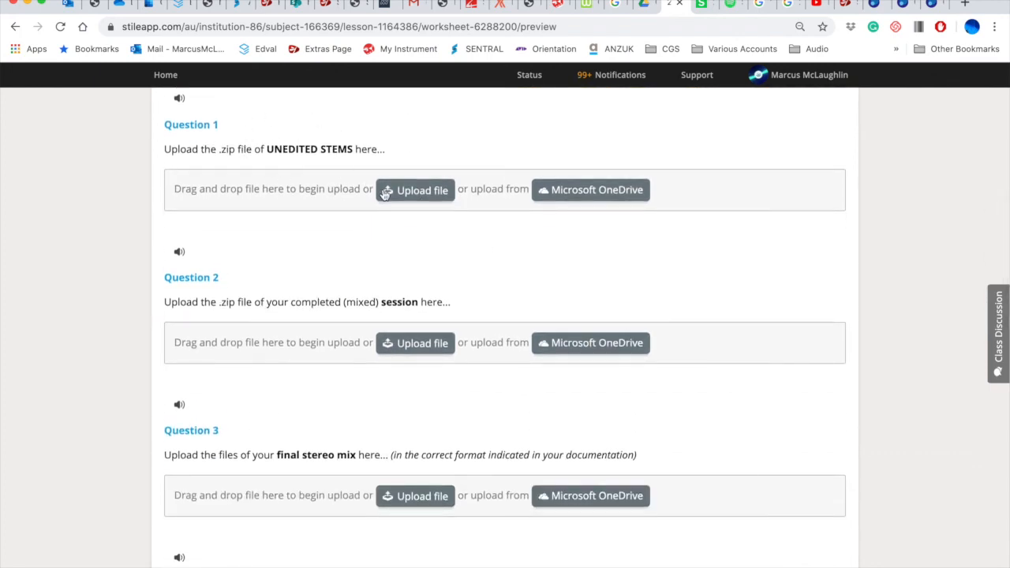
scroll(385, 192, "down", 3)
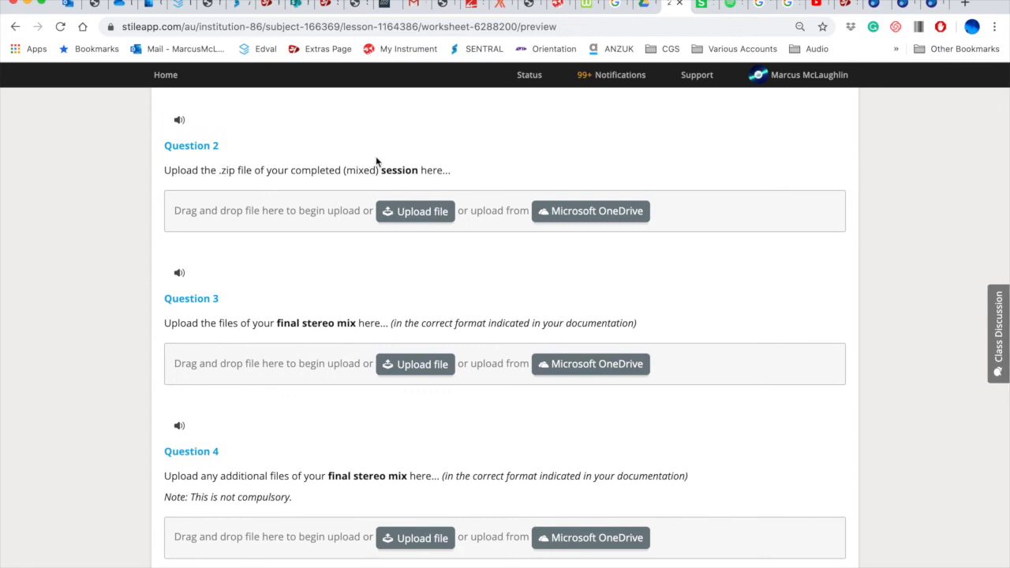
Switch to Finder, make the worksheet reachable beside the Desktop window, and upload Final PM Bounce.wav to Question 3.
key("super+Tab")
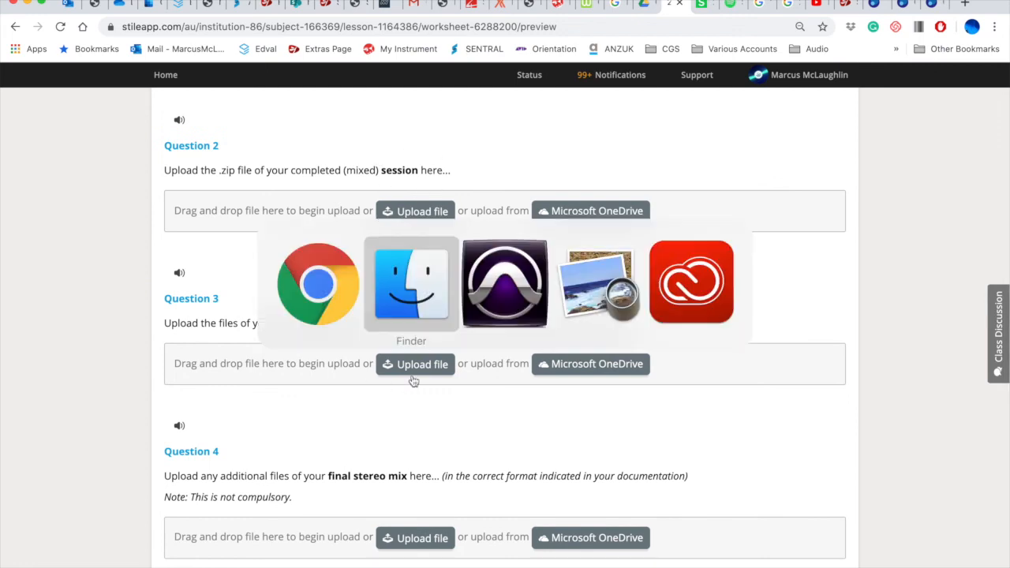
left_click_drag(341, 75, 636, 85)
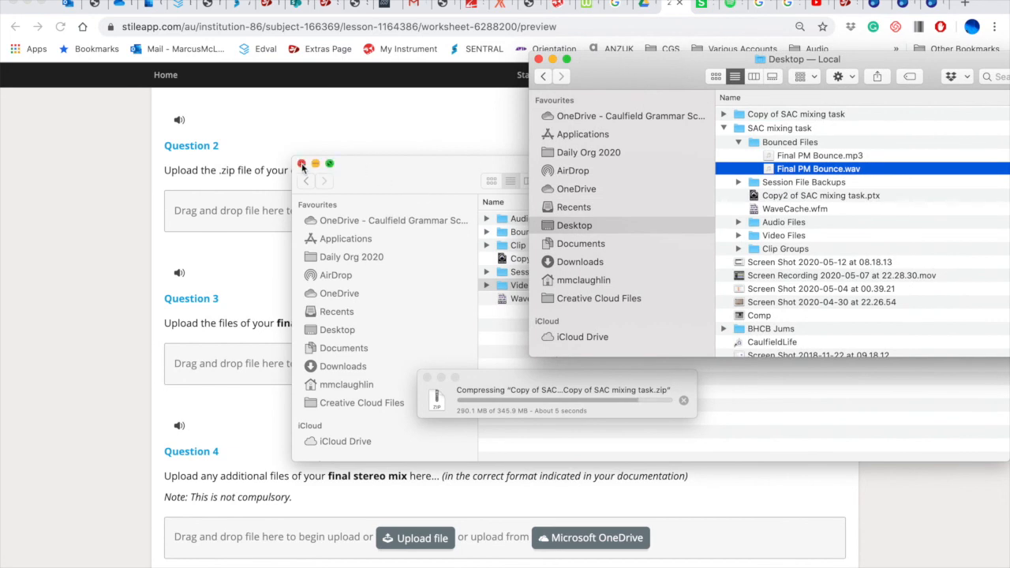
left_click(302, 164)
left_click_drag(793, 172, 363, 366)
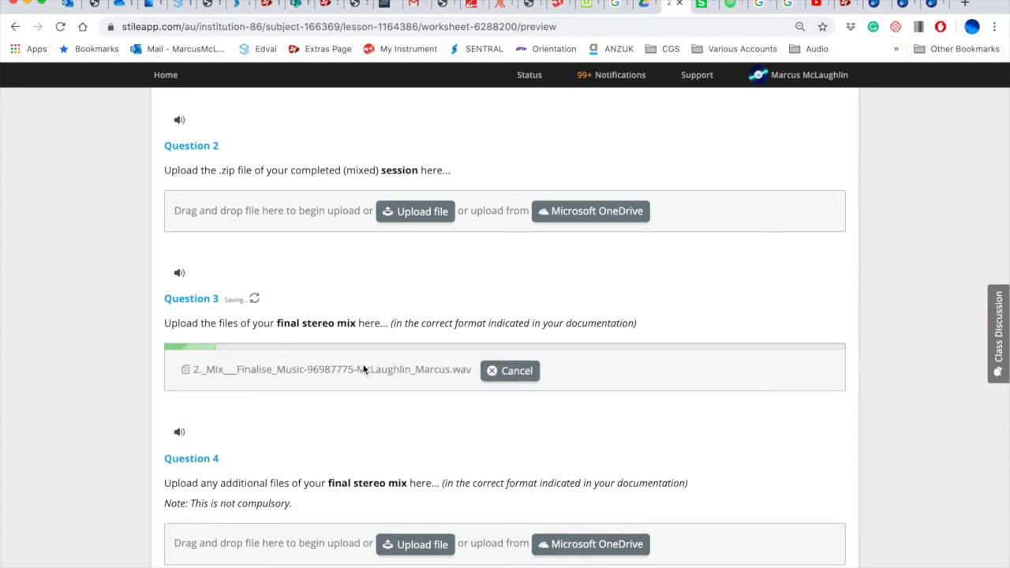
Return to Finder and upload Copy of SAC mixing task.zip to Question 2 of the worksheet in Chrome.
key("super+Tab")
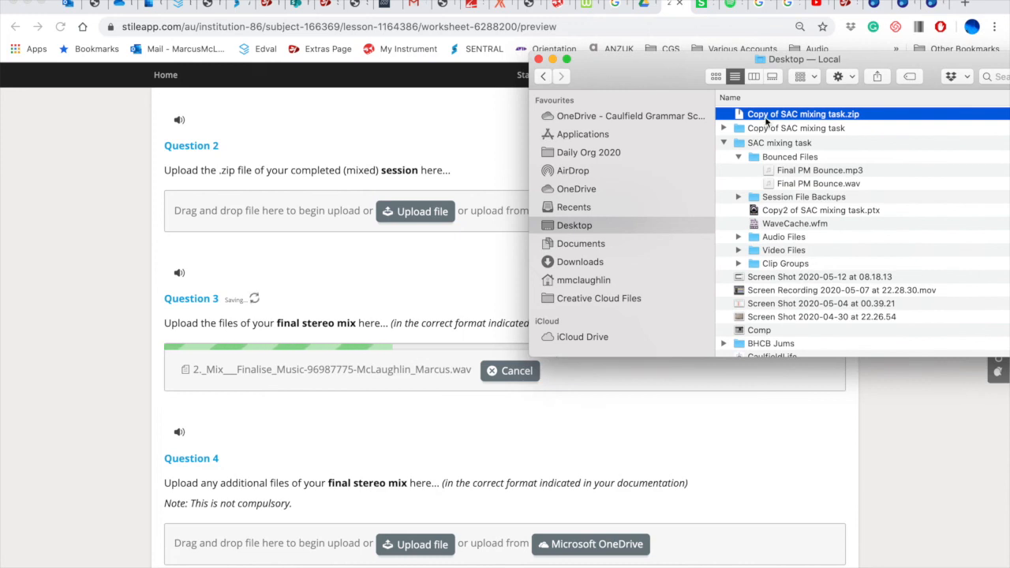
left_click_drag(765, 116, 418, 212)
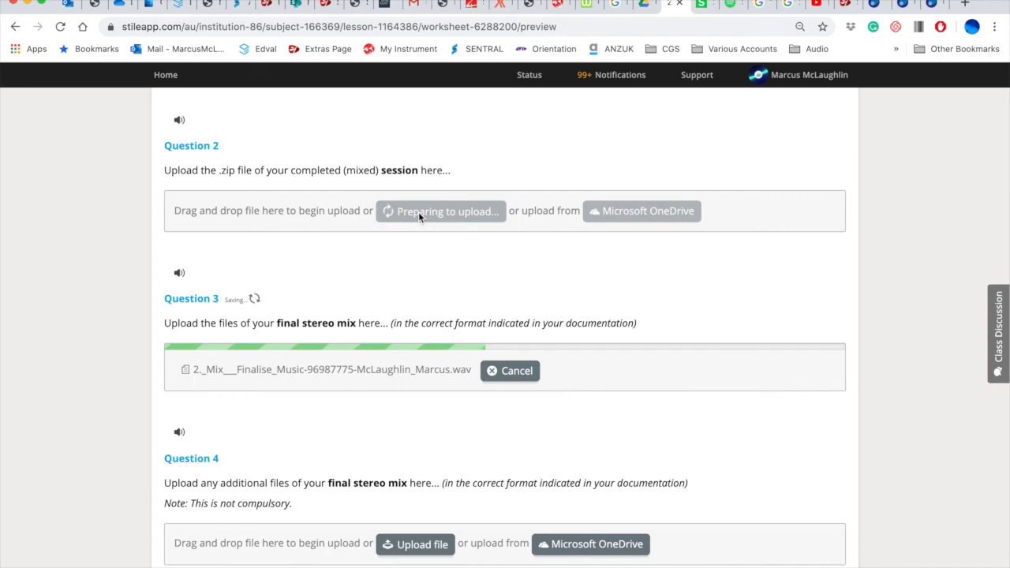